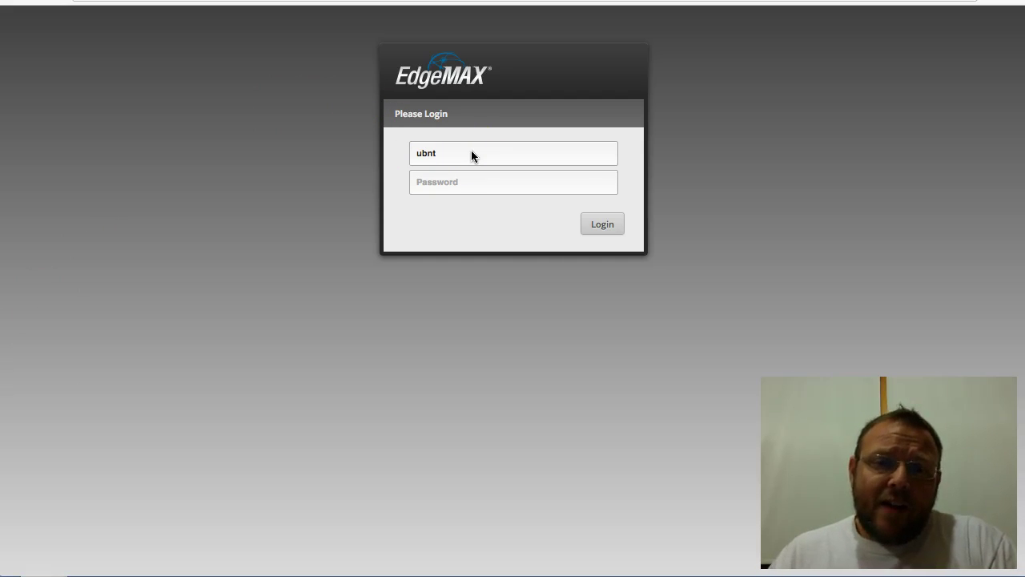
Step: Sign in to the router with the admin password
click(458, 179)
text(ub)
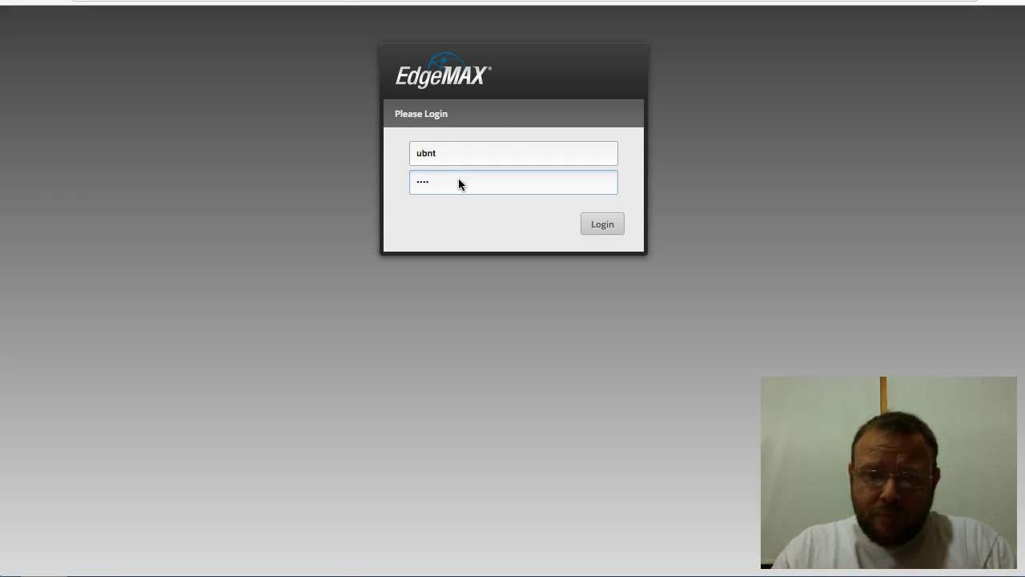
key(Return)
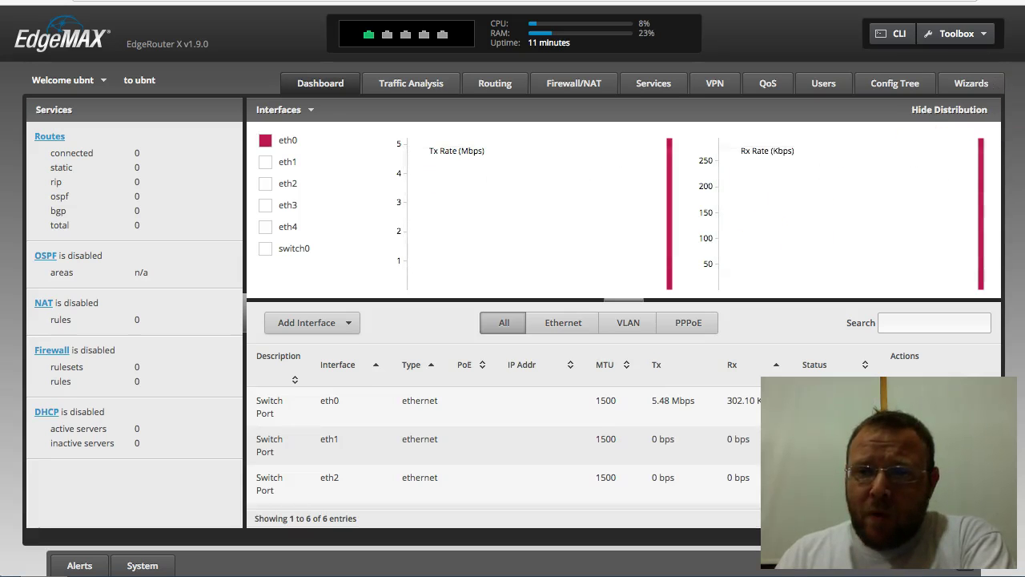
Step: Open the WAN+2LAN2 setup wizard from the Wizards list
click(961, 88)
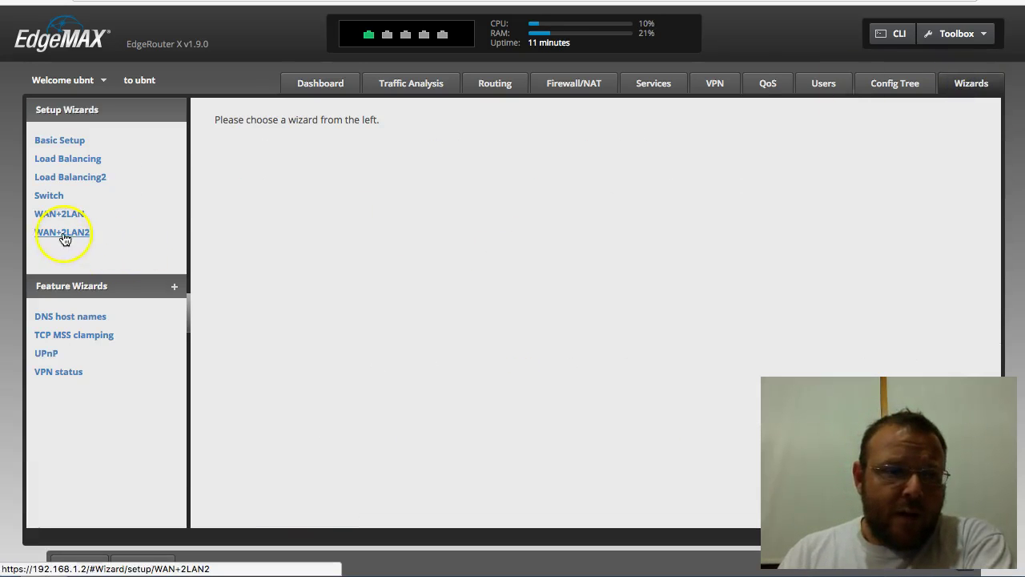
click(64, 234)
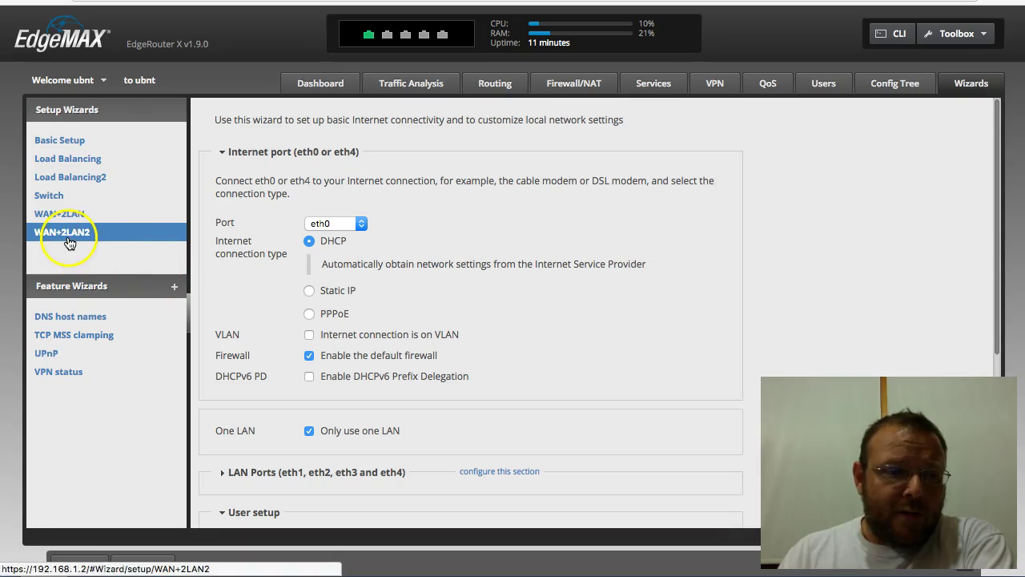
scroll(552, 245, down, 3)
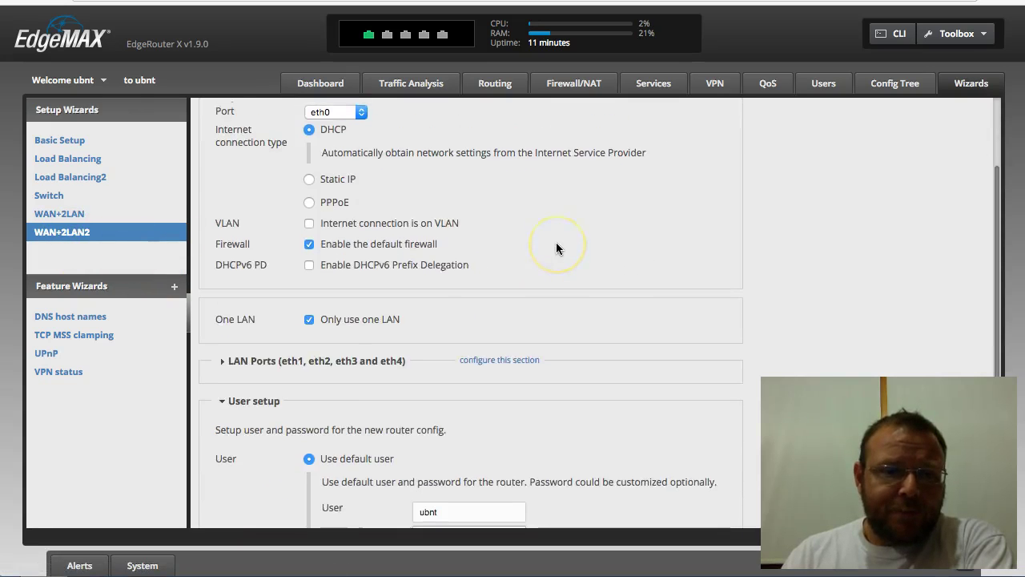
scroll(557, 248, up, 1)
scroll(439, 201, up, 2)
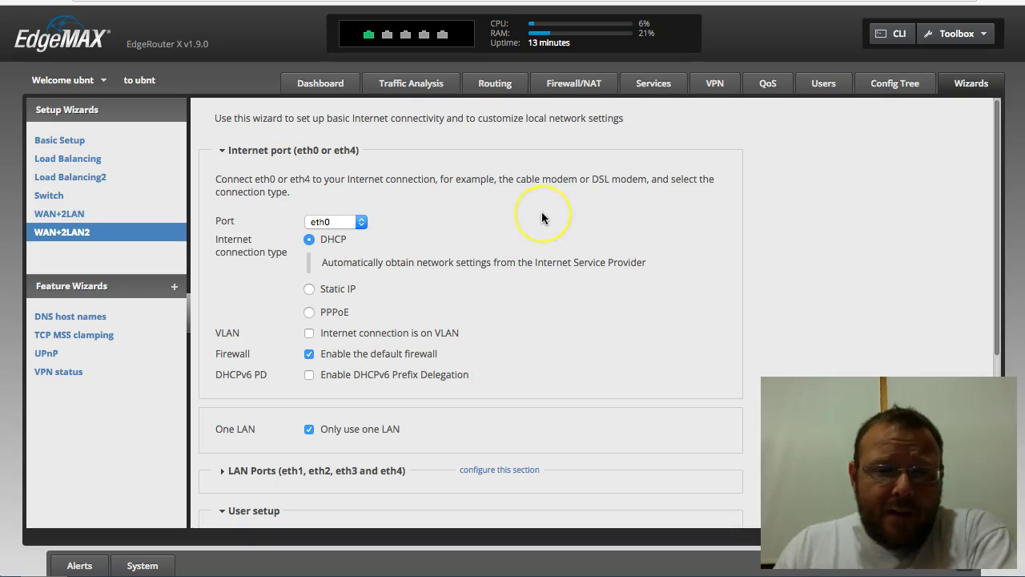
scroll(528, 226, down, 1)
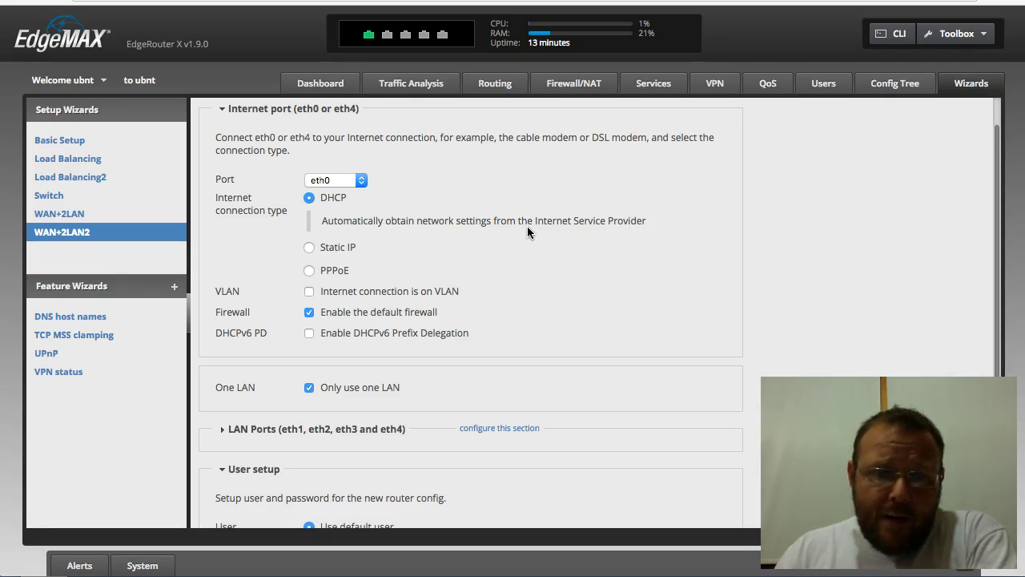
scroll(527, 227, down, 1)
scroll(527, 232, up, 1)
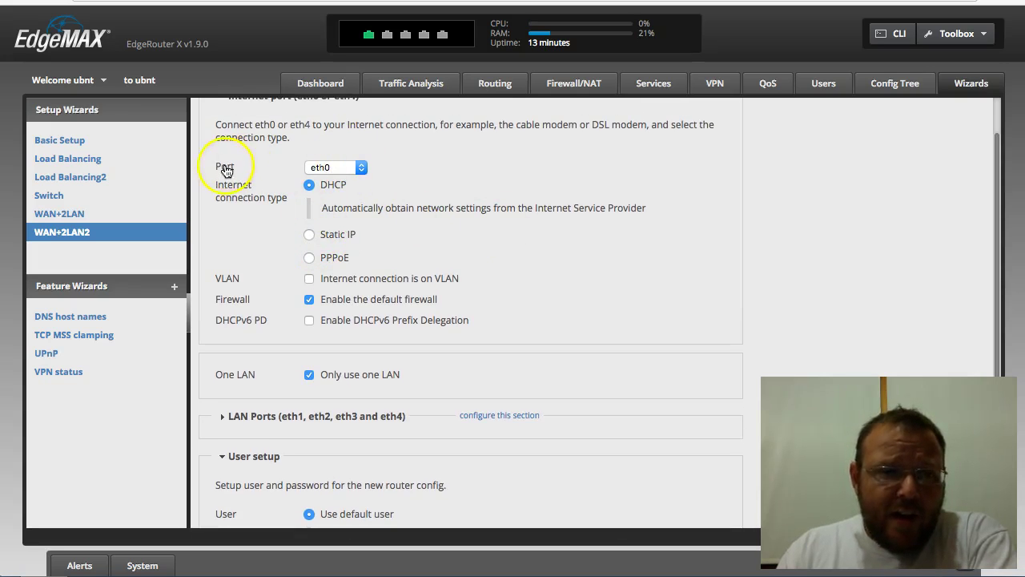
Step: Switch eth0 to Static IP with address 192.168.1.2 and netmask 255.255.255.0
click(309, 234)
click(465, 258)
text(192.168.)
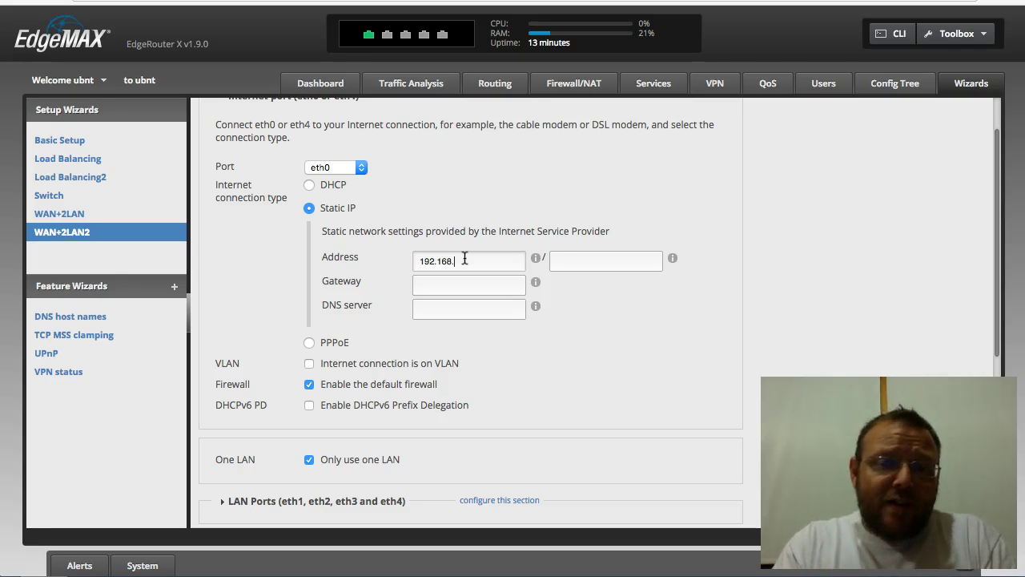
text(1.)
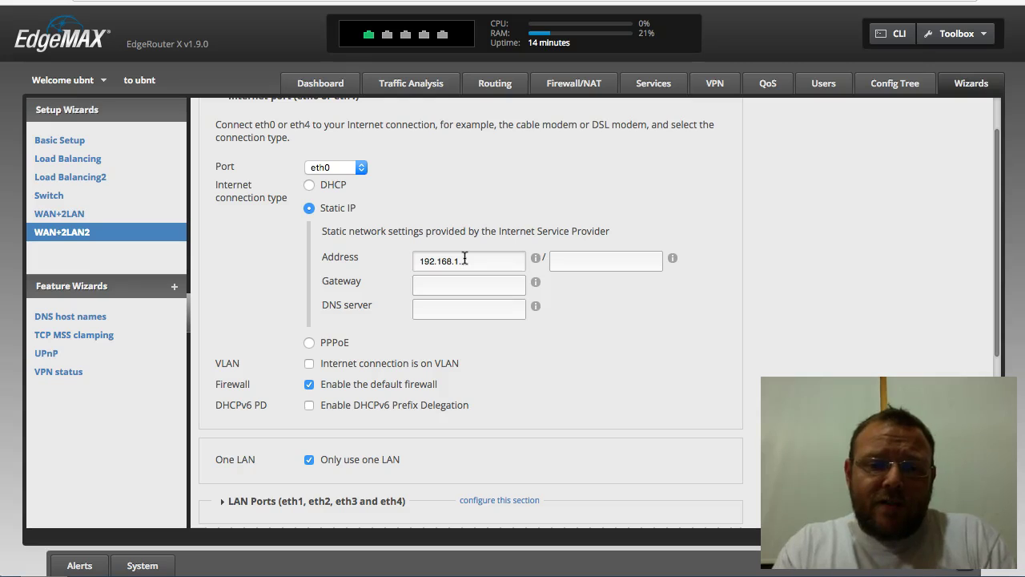
text(2)
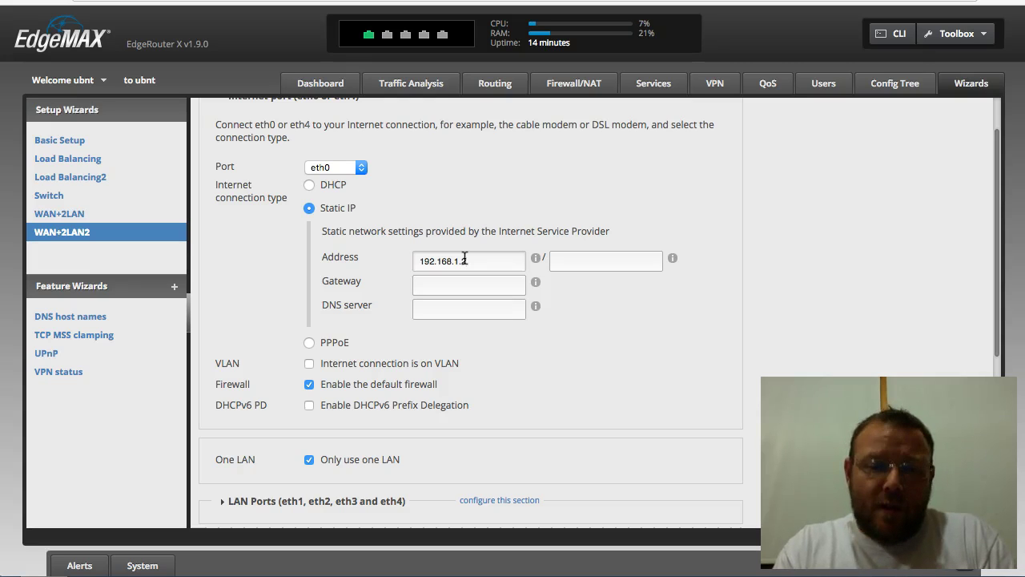
key(Tab)
text(255.255.255)
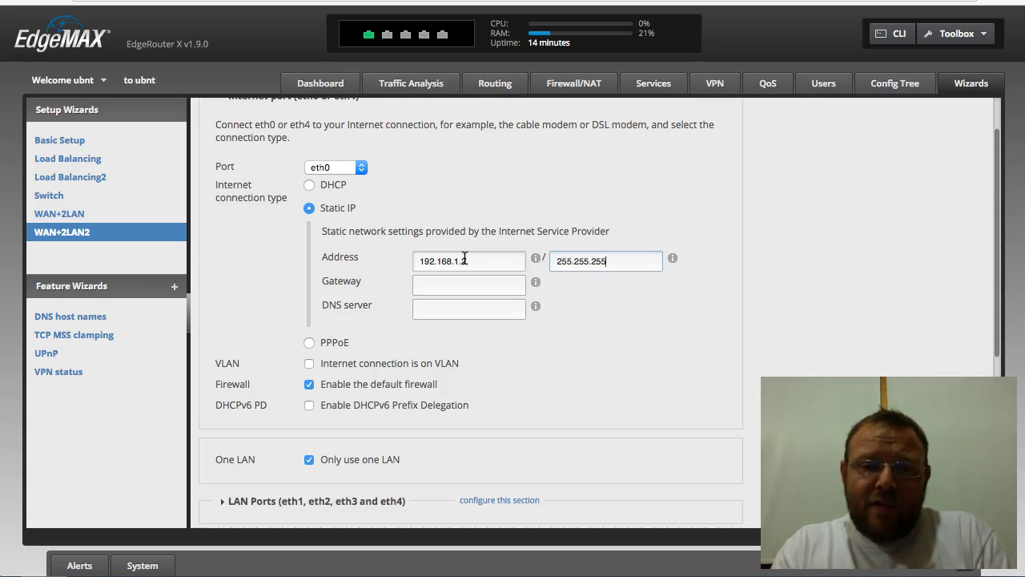
text(.0)
Step: Set the WAN gateway to 192.168.1.1 and the DNS server to 8.8.8.8
key(Tab)
text(192.16)
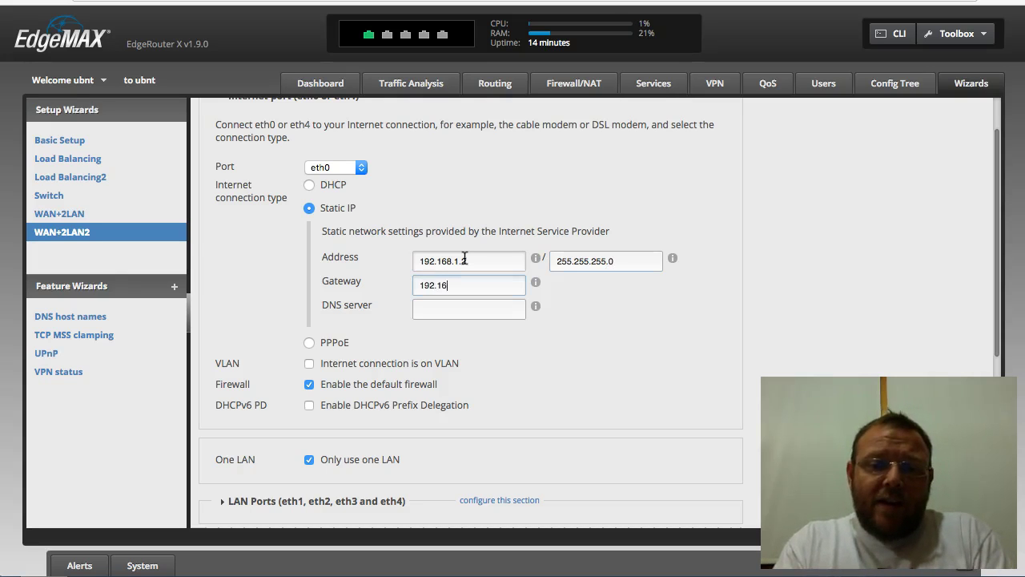
text(8.1.1)
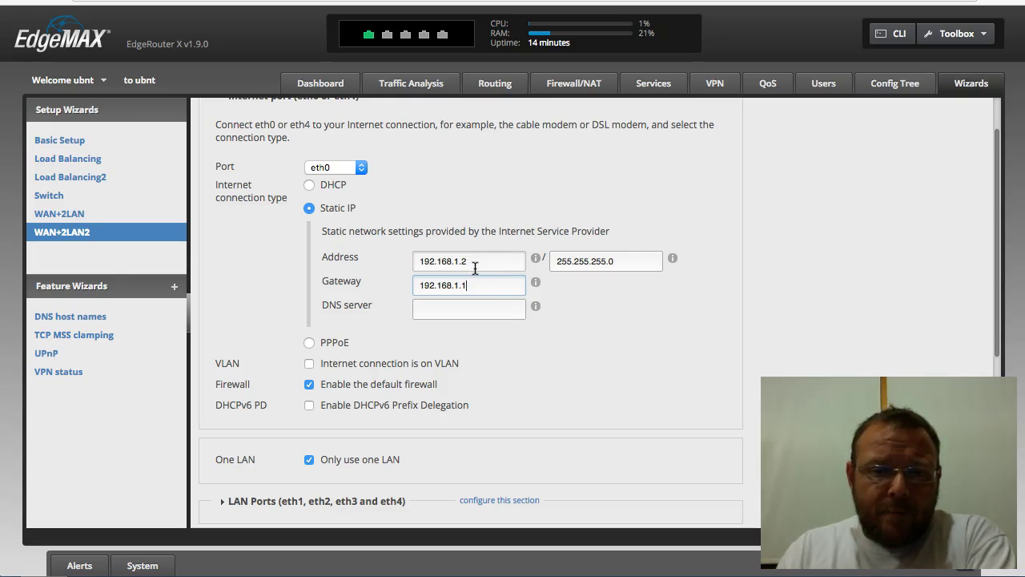
click(480, 282)
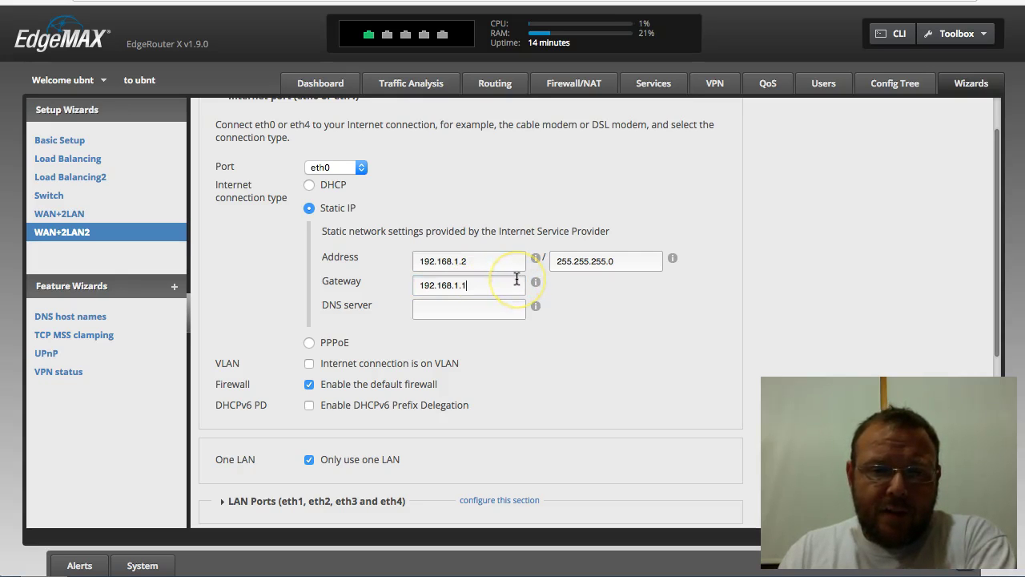
scroll(517, 278, down, 1)
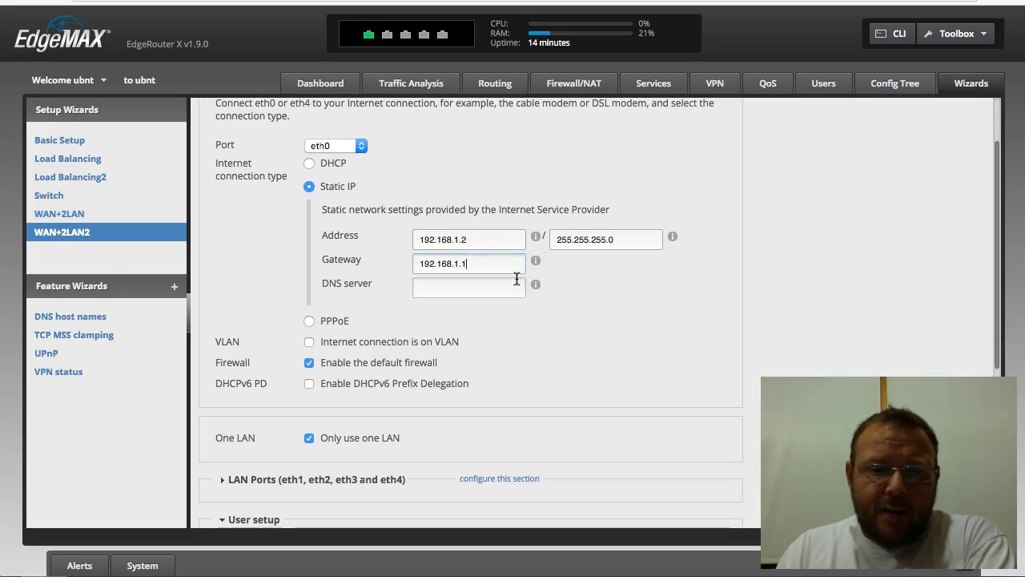
click(513, 284)
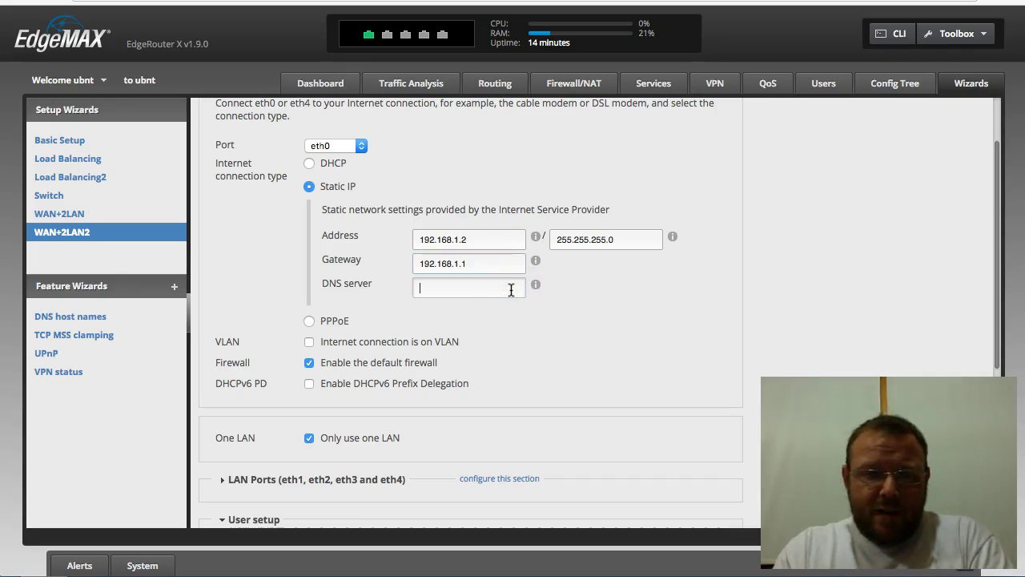
text(8.8.8.8)
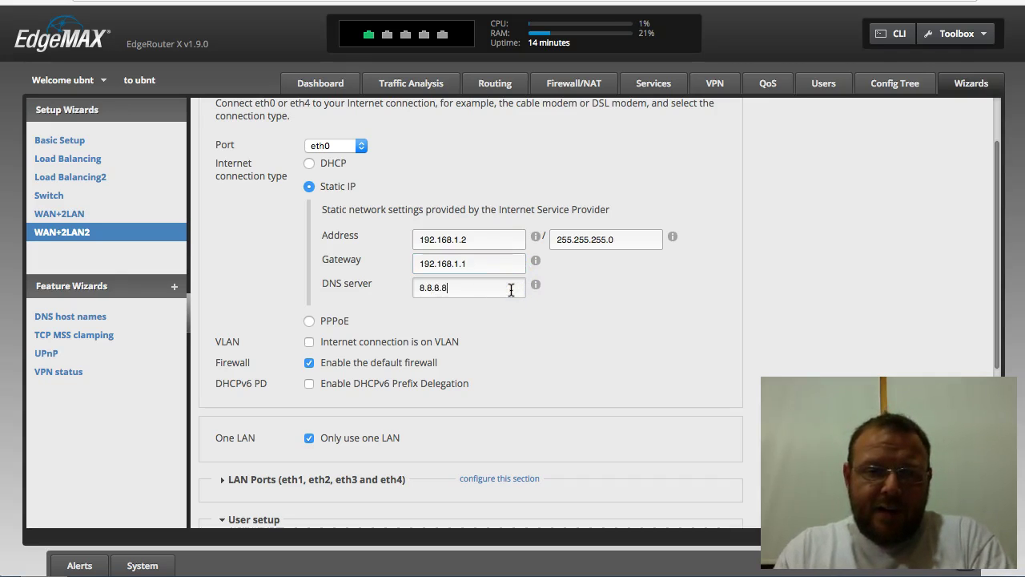
Step: Expand LAN Ports and replace the LAN address 192.168.1.1 with 10.10.10.1
scroll(560, 308, down, 2)
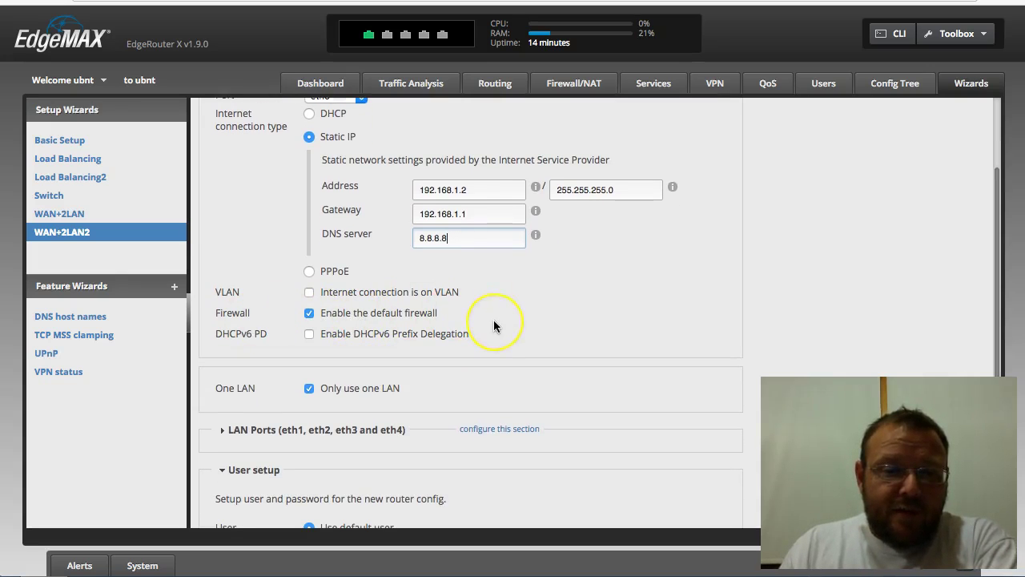
scroll(472, 327, down, 3)
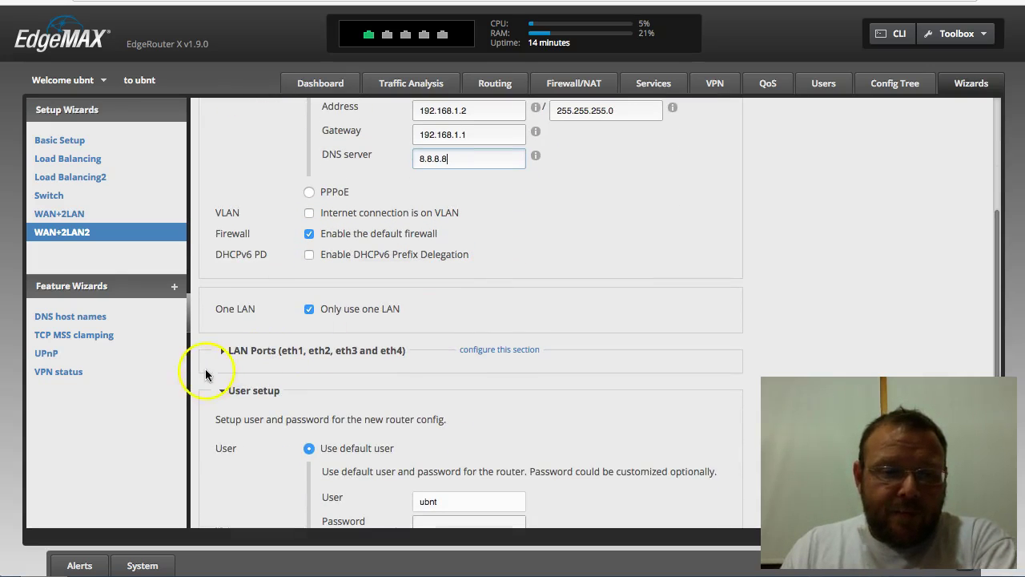
click(224, 351)
scroll(401, 304, down, 3)
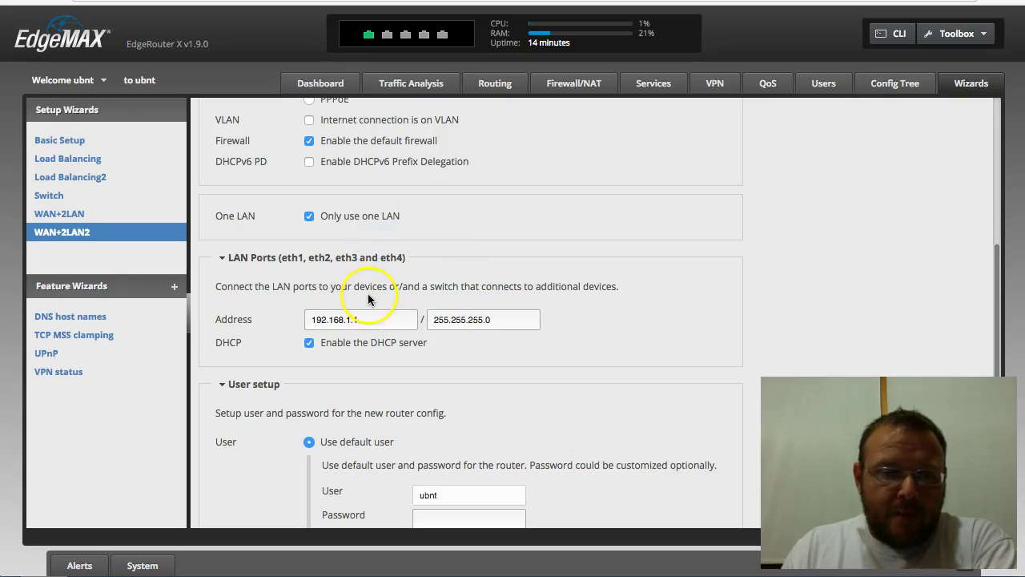
click(383, 323)
key(BackSpace)
key(BackSpace)
key(BackSpace)
key(BackSpace)
key(BackSpace)
key(BackSpace)
key(BackSpace)
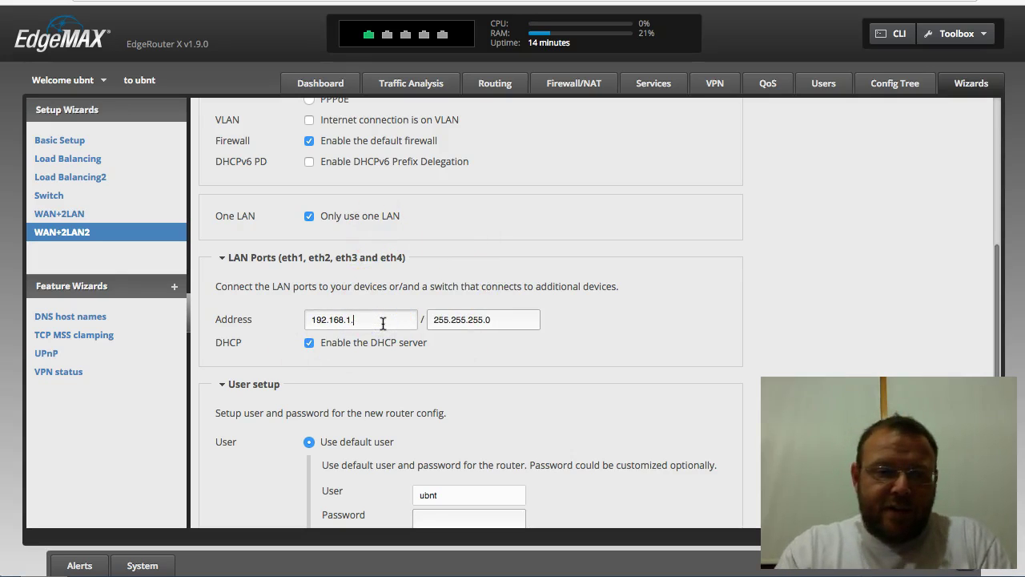
key(BackSpace)
key(BackSpace)
key(BackSpace)
key(BackSpace)
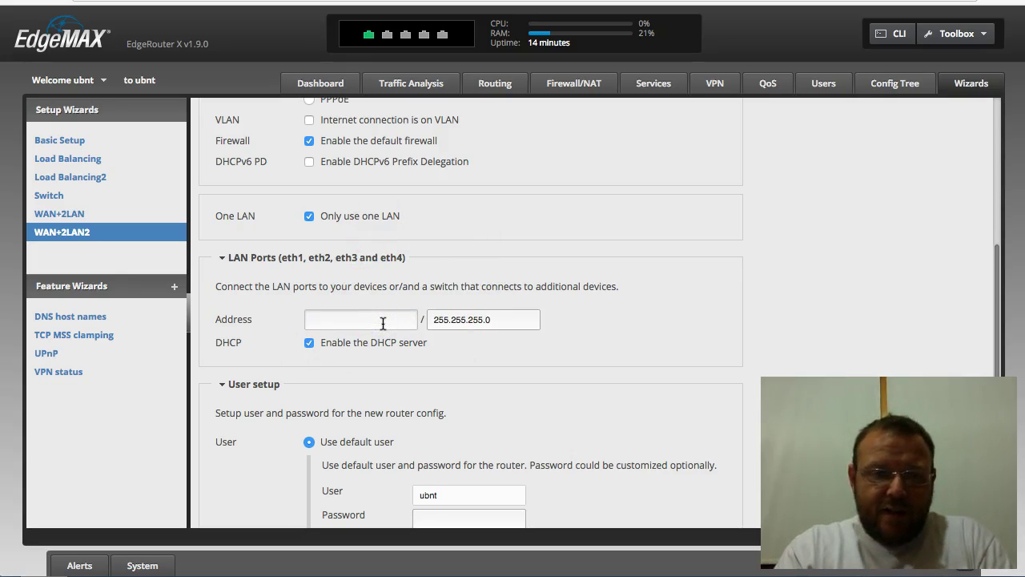
text(10.)
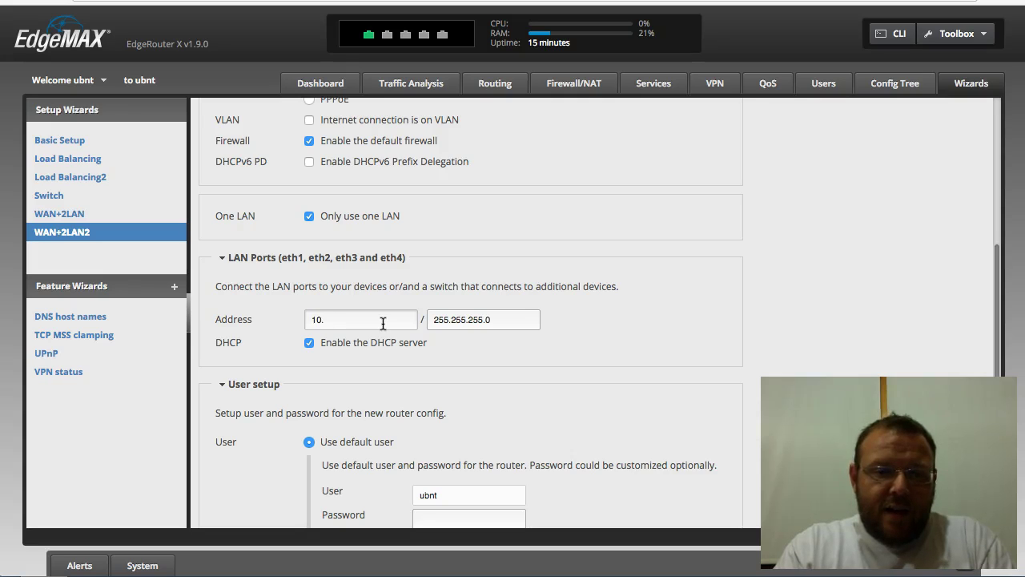
text(10)
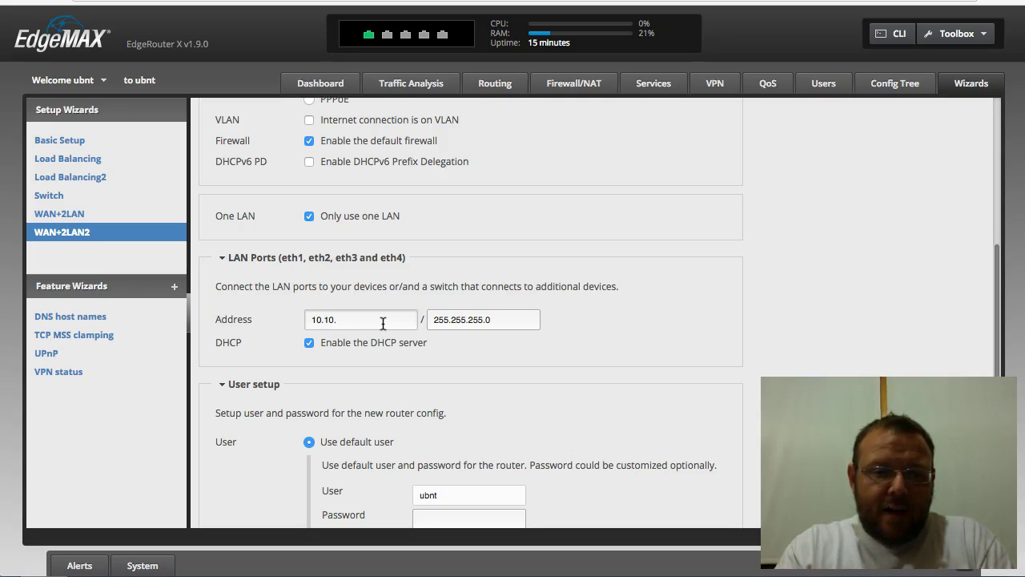
text(.10)
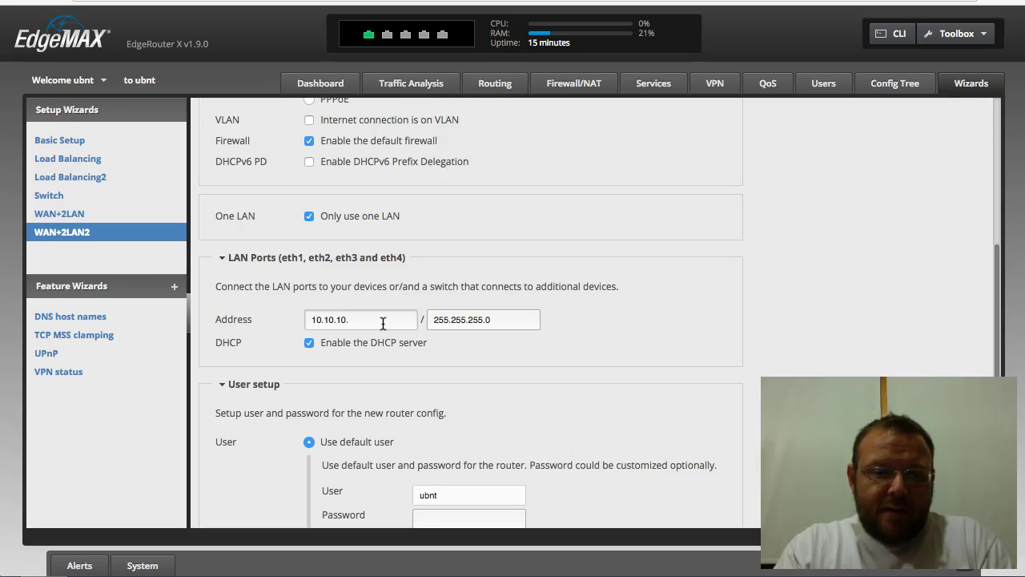
text(.1)
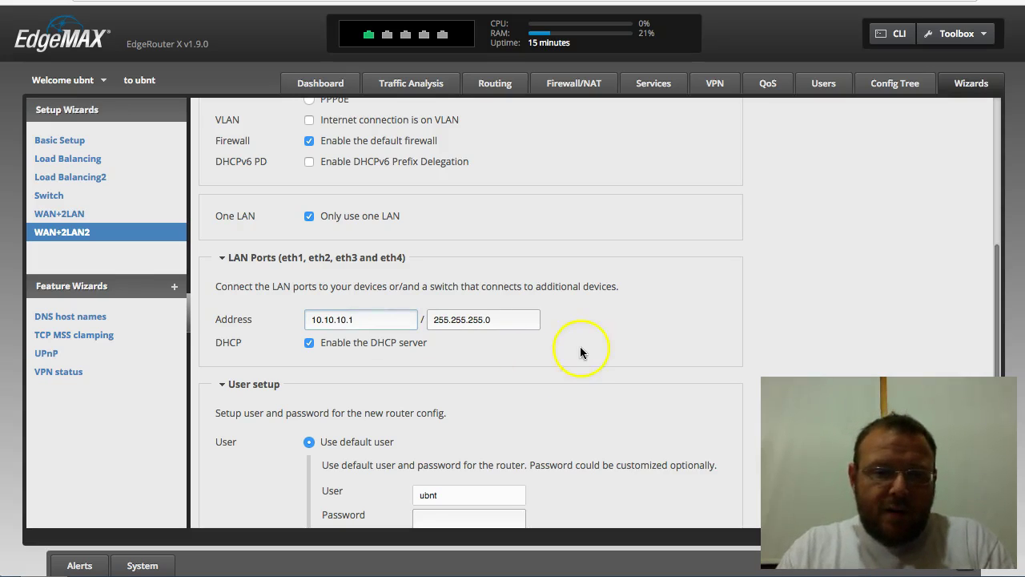
Step: Enter and confirm the new password for the router's default user
scroll(580, 349, down, 4)
click(483, 366)
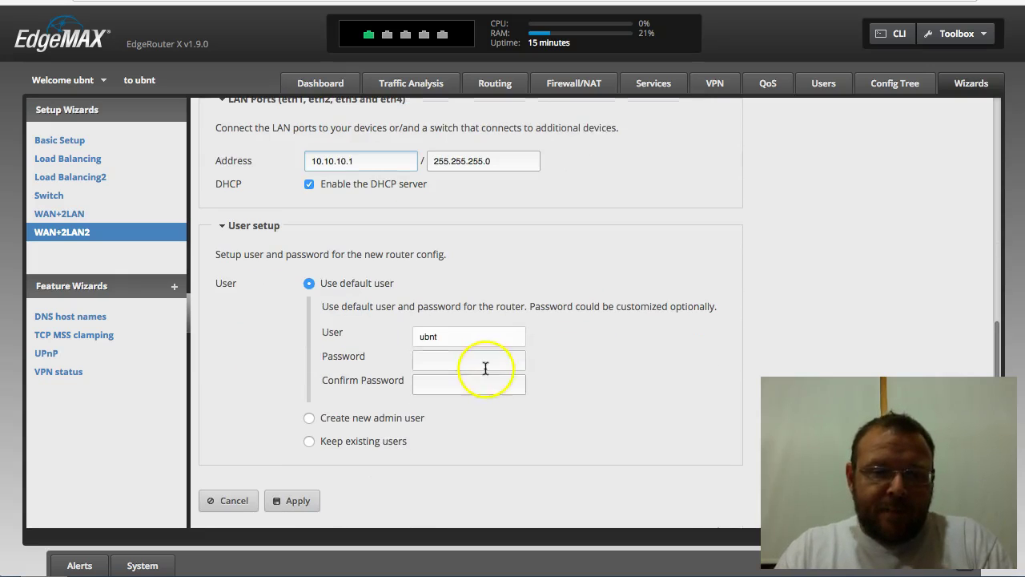
text(ubnt)
key(Tab)
text(ubnt)
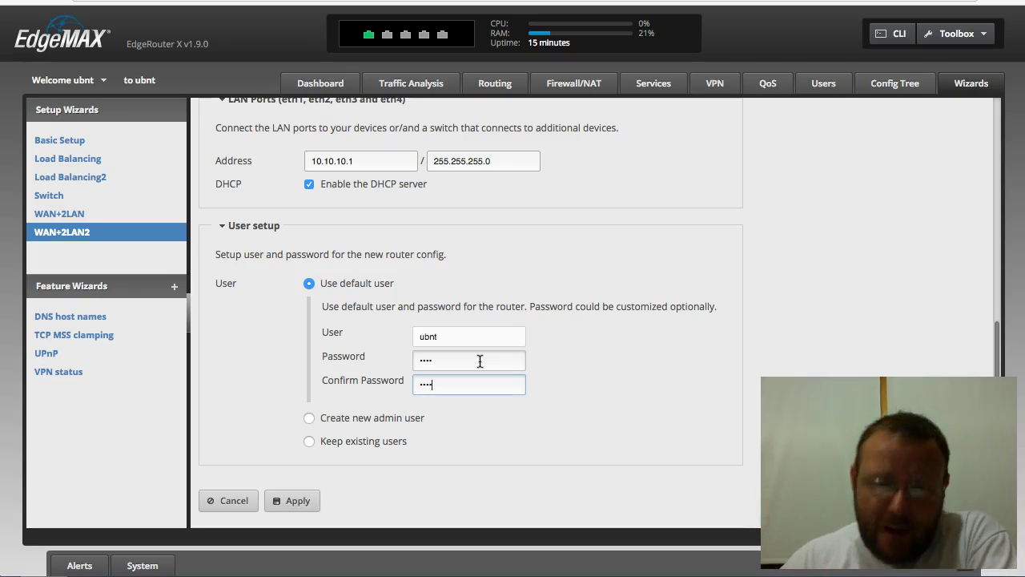
scroll(540, 436, up, 10)
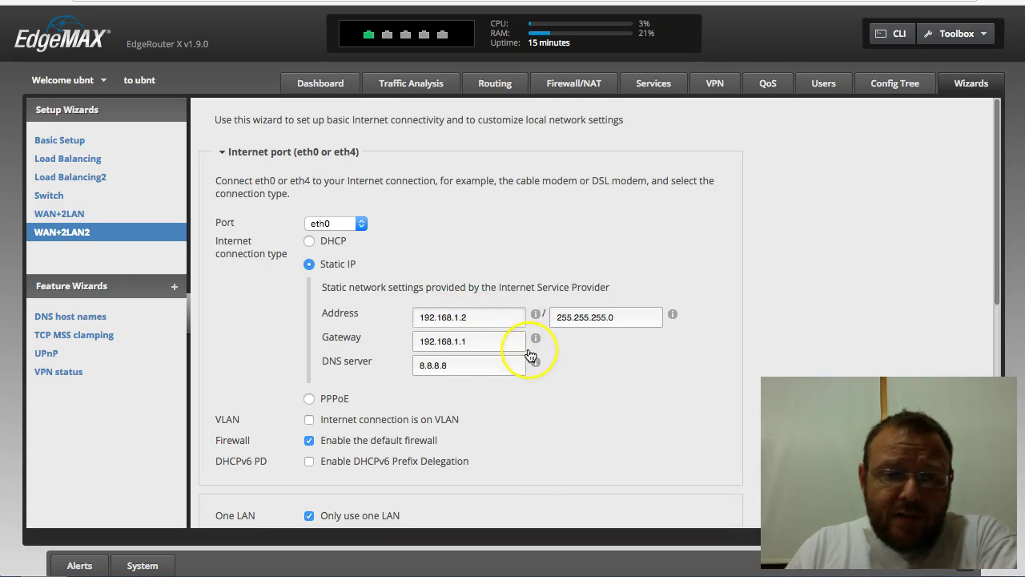
scroll(612, 353, down, 2)
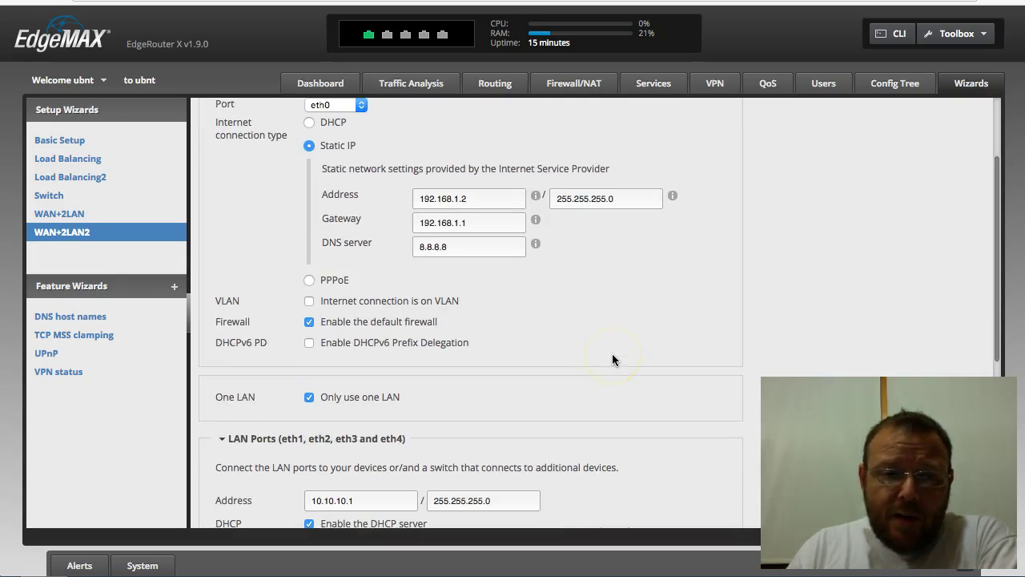
scroll(612, 354, down, 5)
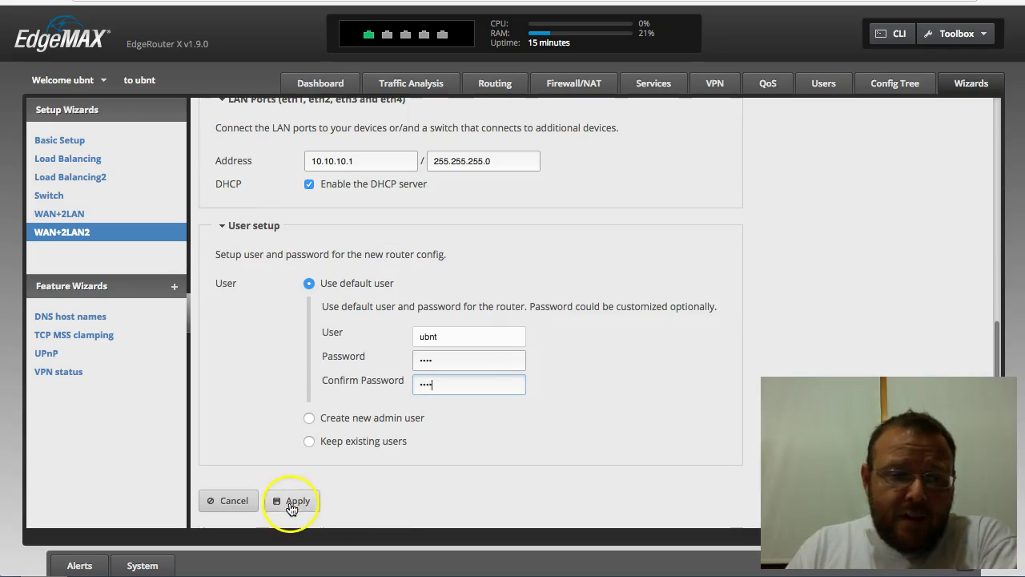
Step: Apply the wizard changes, confirm replacing the configuration, and reboot the router
click(303, 501)
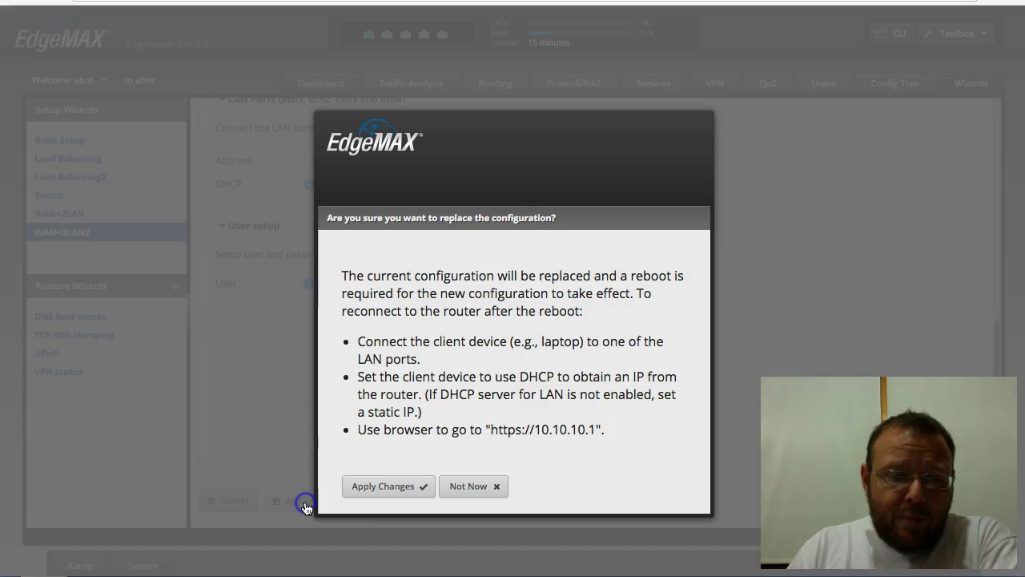
click(404, 492)
click(380, 503)
click(403, 536)
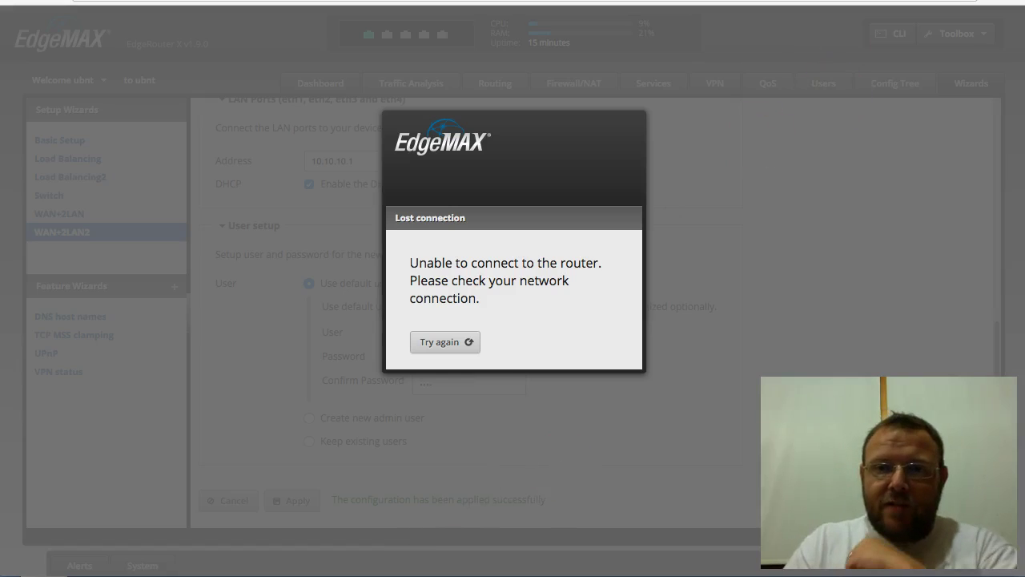
Step: Set the Mac's Ethernet Configure IPv4 to Using DHCP and apply
click(851, 0)
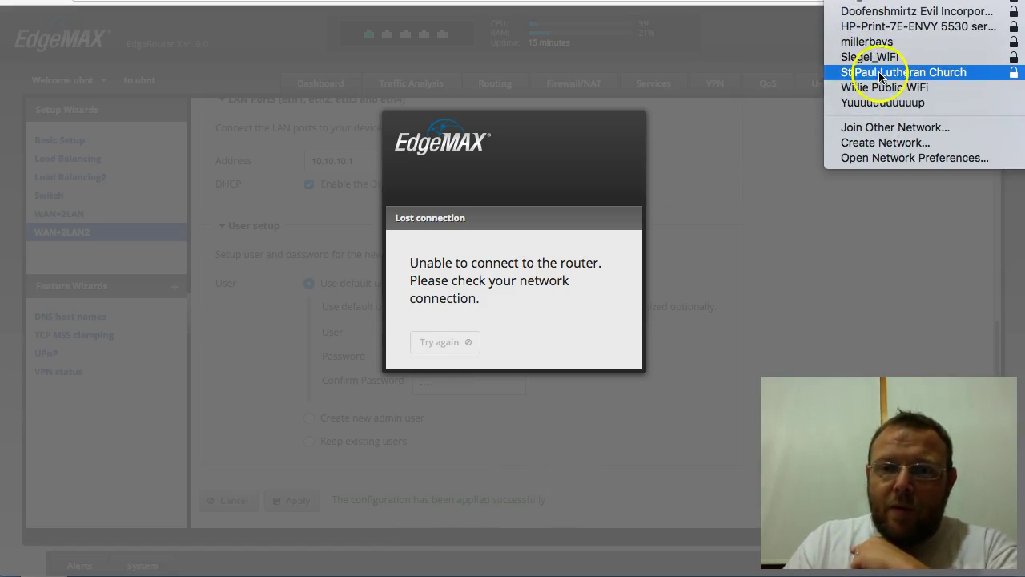
click(894, 160)
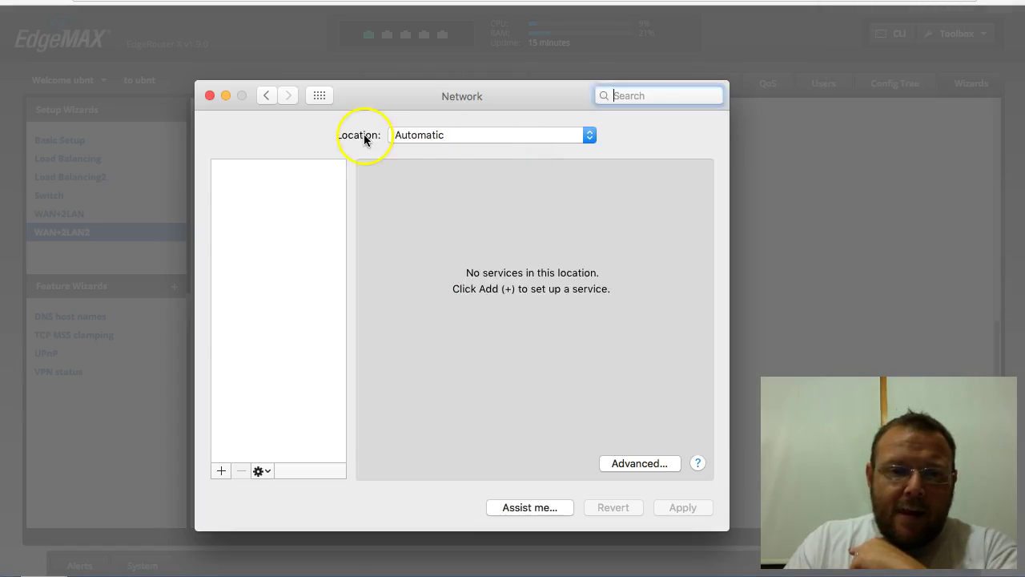
click(271, 208)
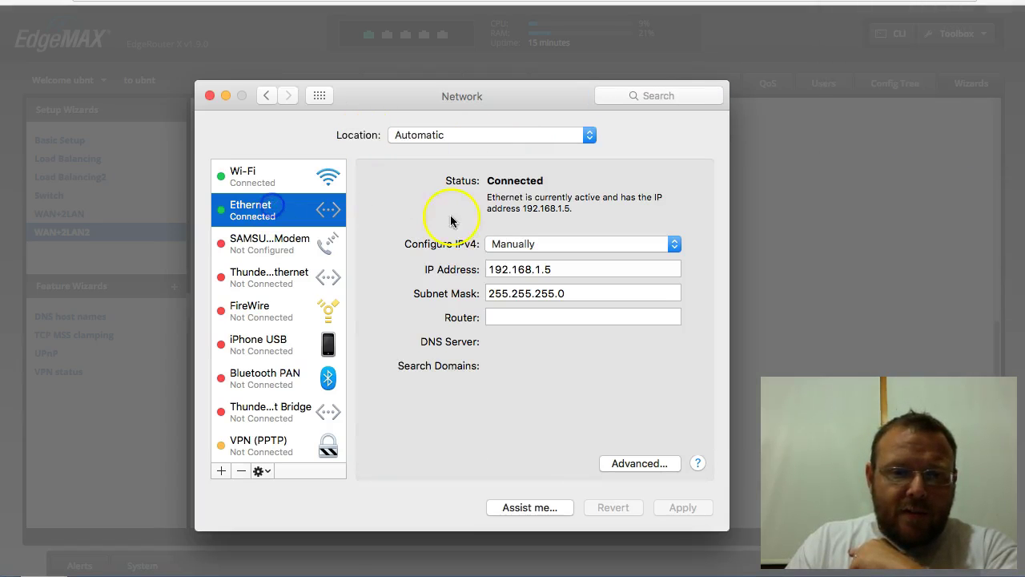
click(519, 245)
click(540, 205)
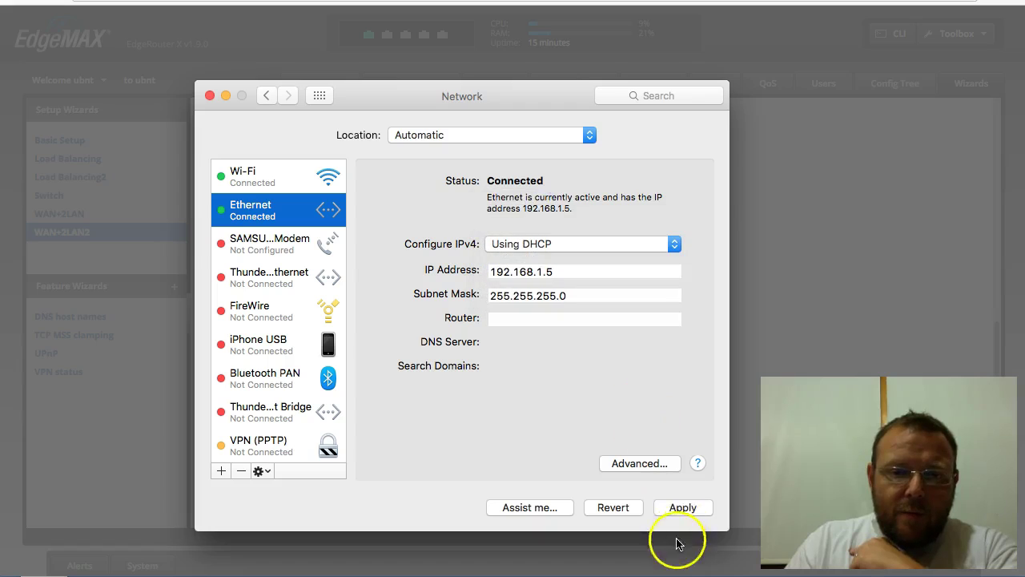
click(680, 507)
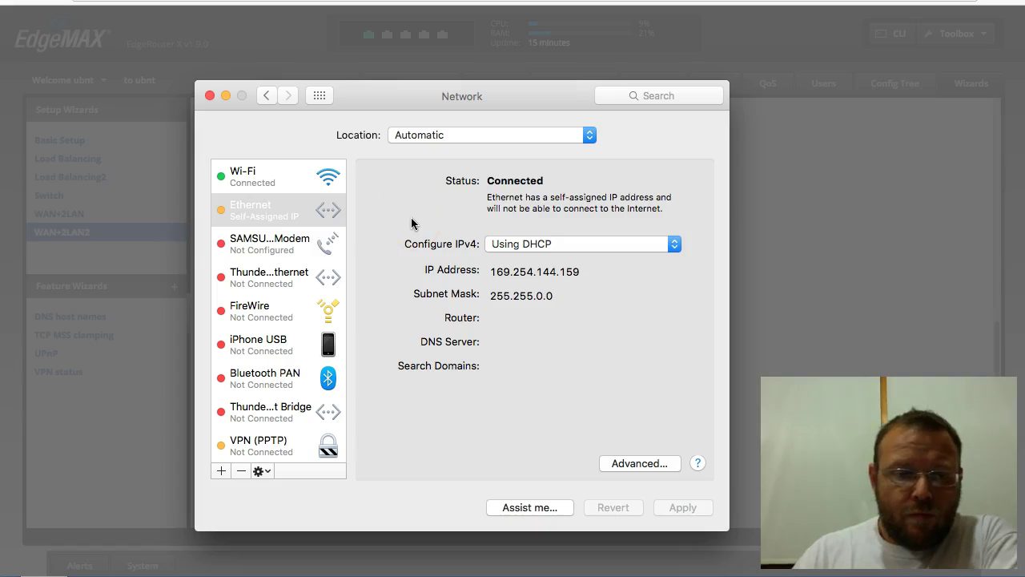
Step: Close the Network preferences once Ethernet has 10.10.10.38 from router 10.10.10.1
click(465, 223)
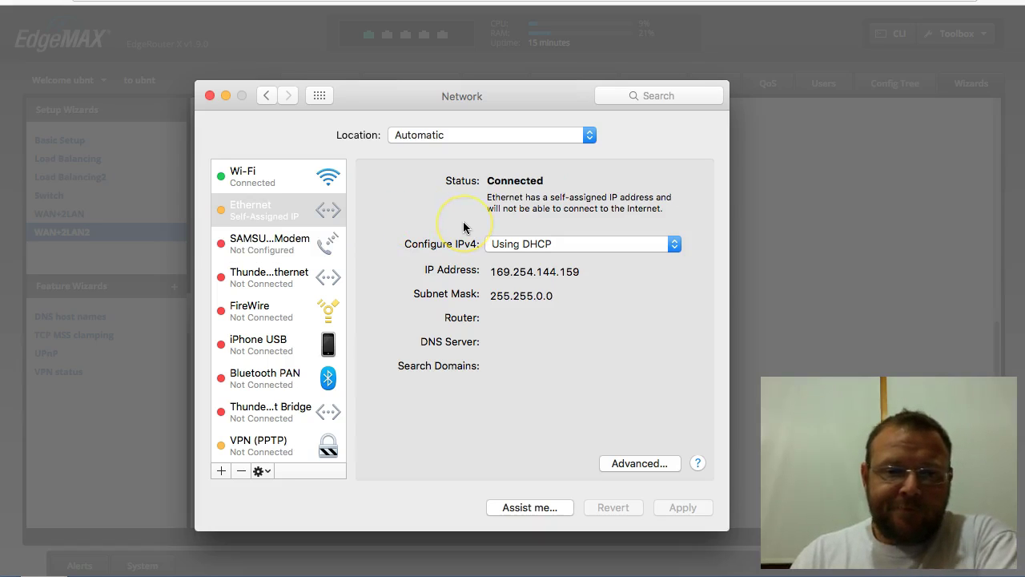
click(596, 226)
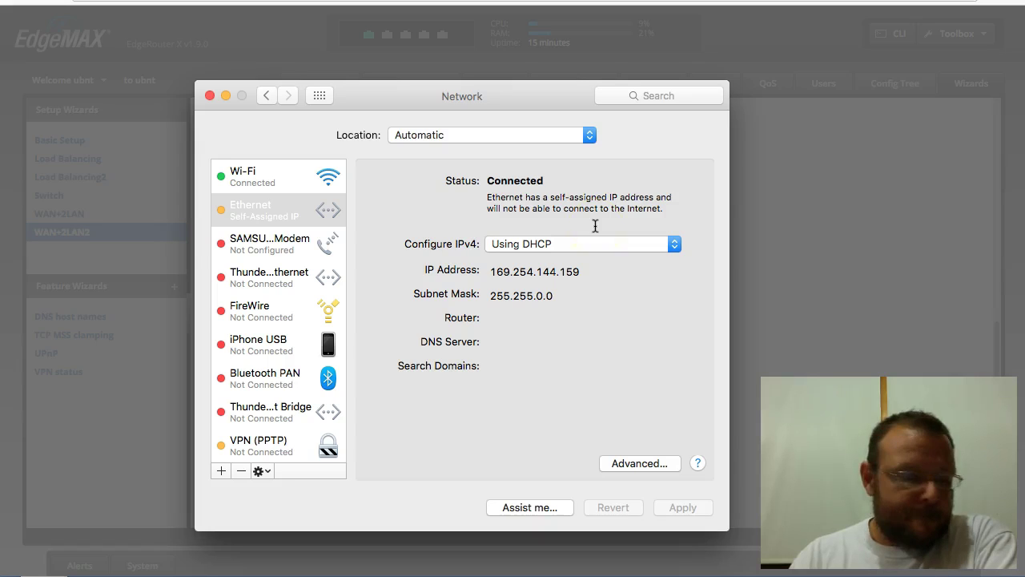
click(328, 192)
Step: Open 10.10.10.1 in Chrome and proceed past the certificate warning
drag(313, 206, 350, 233)
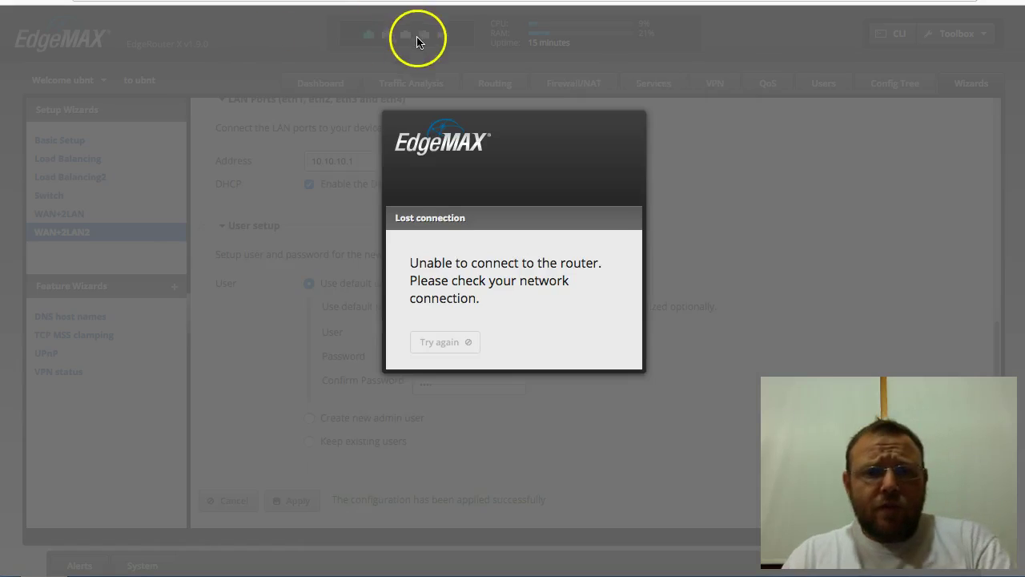
click(344, 2)
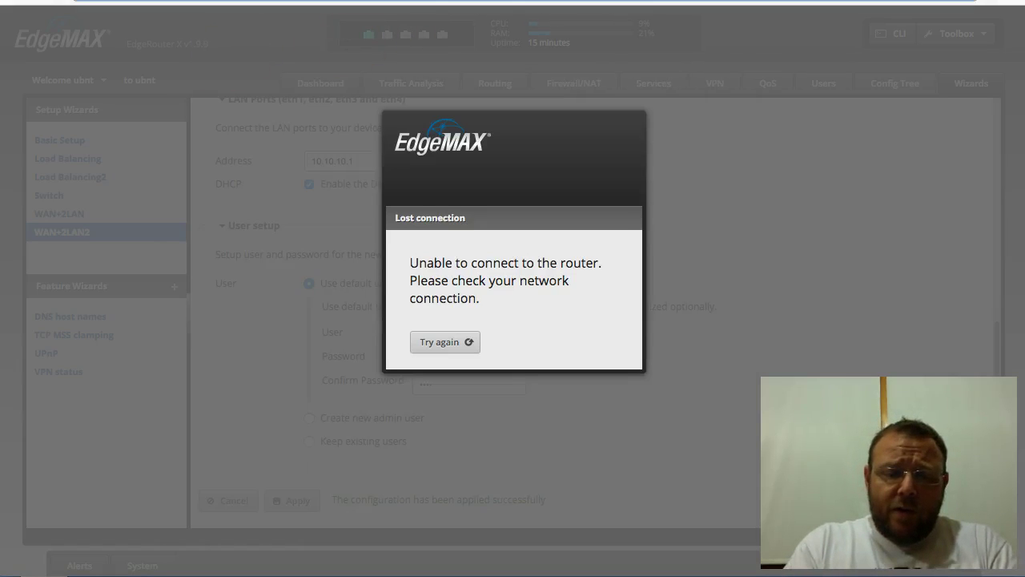
text(10.10.10.1)
key(Return)
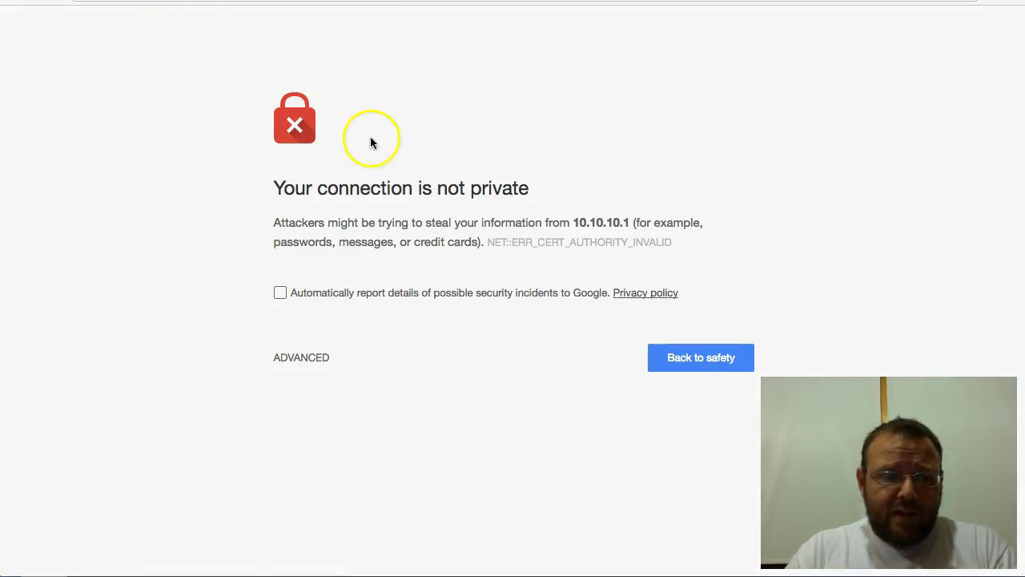
click(310, 360)
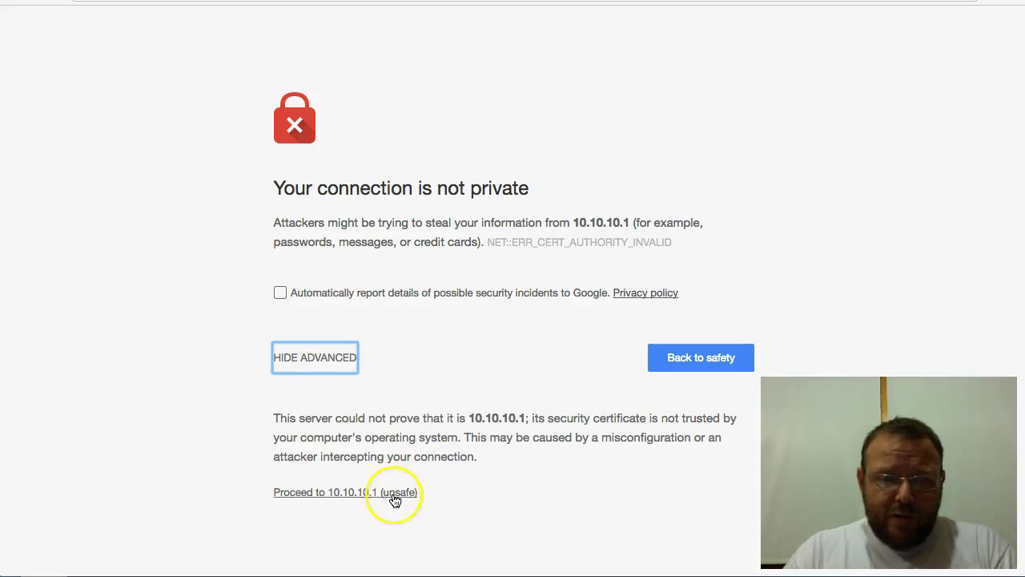
click(388, 495)
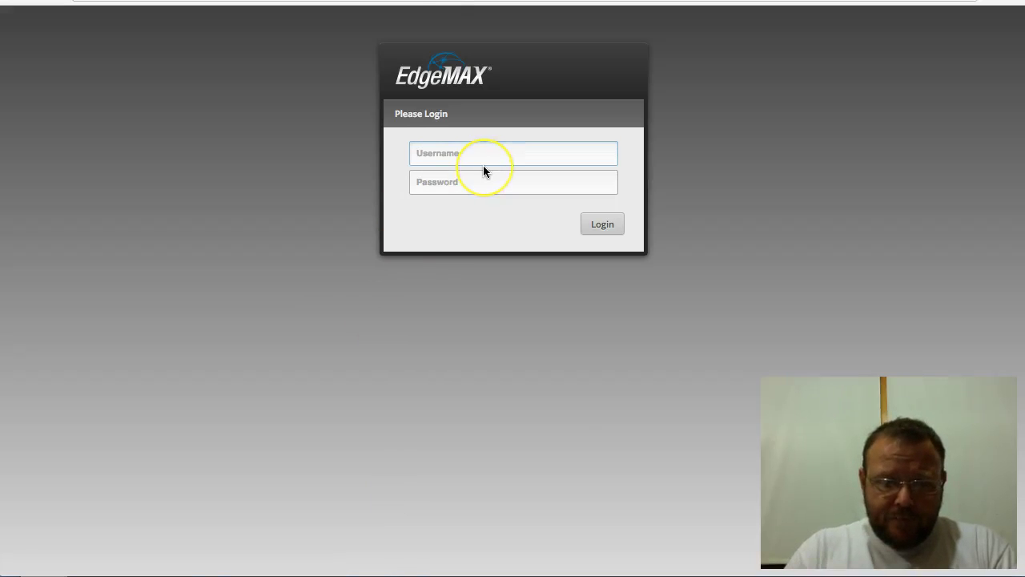
Step: Enter the router's default username on the EdgeMAX login page
click(483, 153)
text(ubnt)
key(Tab)
Step: Enter the router password and log in to the Dashboard at 10.10.10.1
text(ubnt)
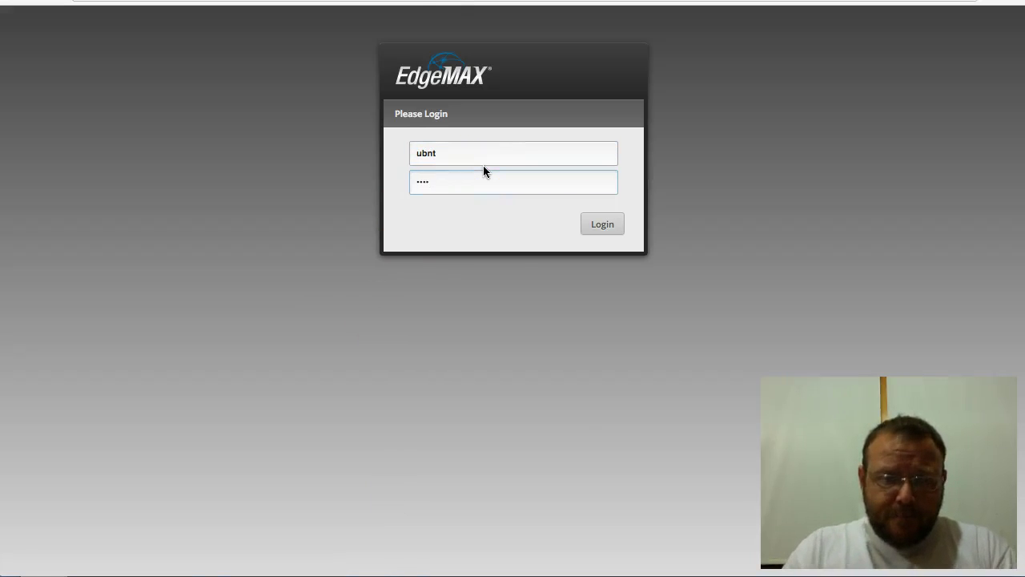
key(Return)
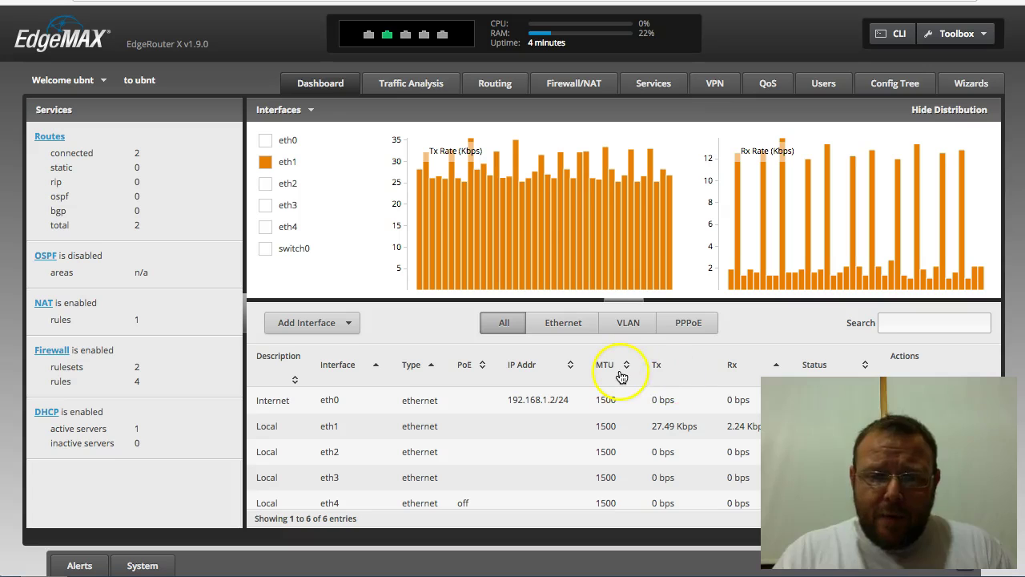
Step: Collapse the interface graphs and open eth0's Config from its Actions menu
click(620, 300)
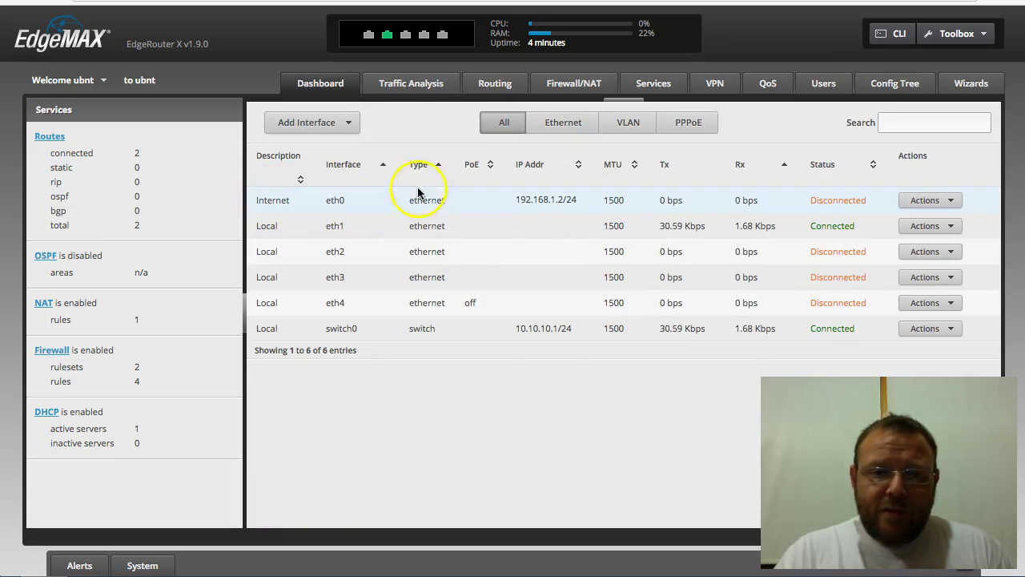
click(946, 200)
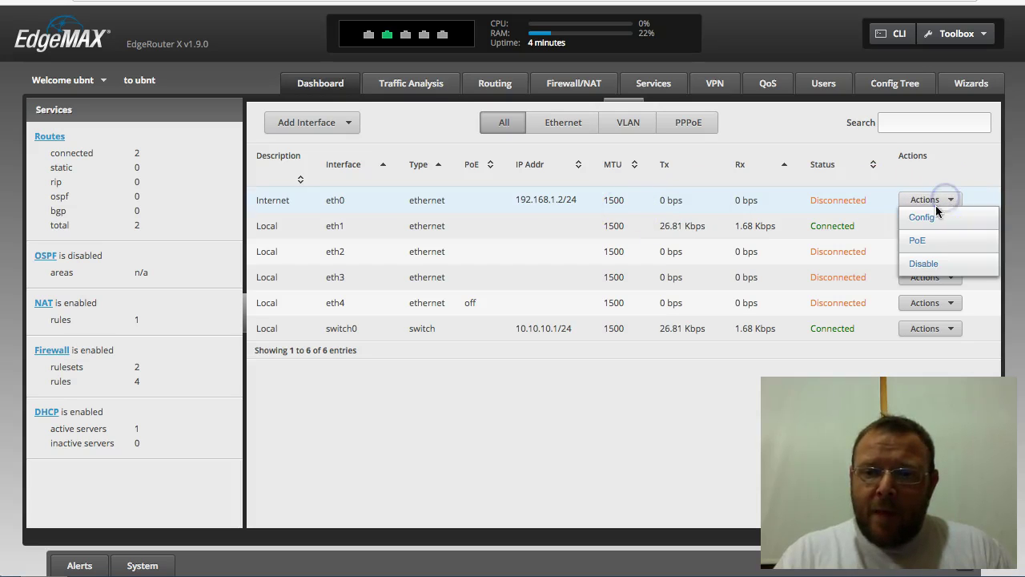
click(922, 217)
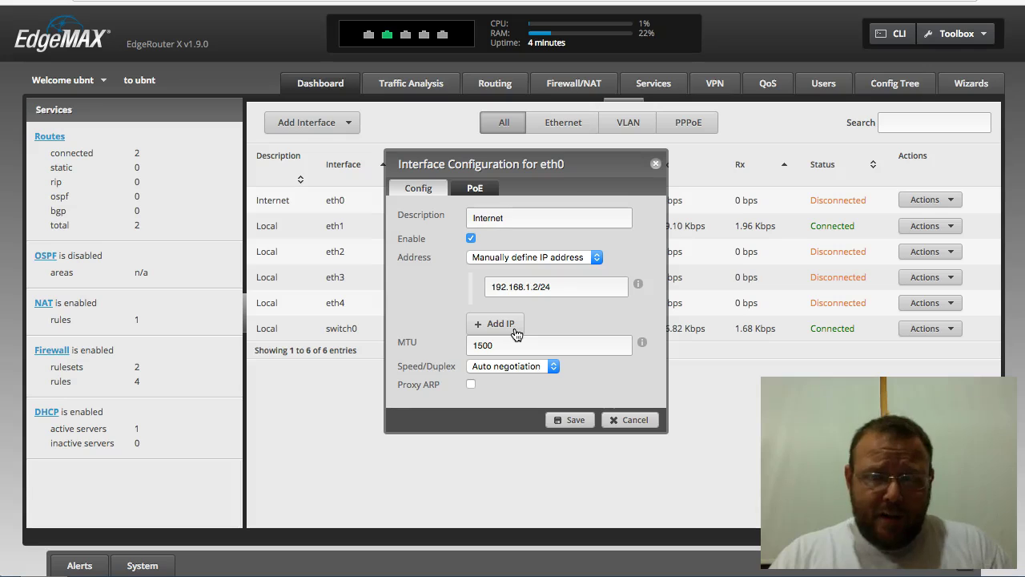
Step: Add two manually defined IP rows to eth0: 192.168.1.3/24 and 192.168.1.4/24
click(512, 327)
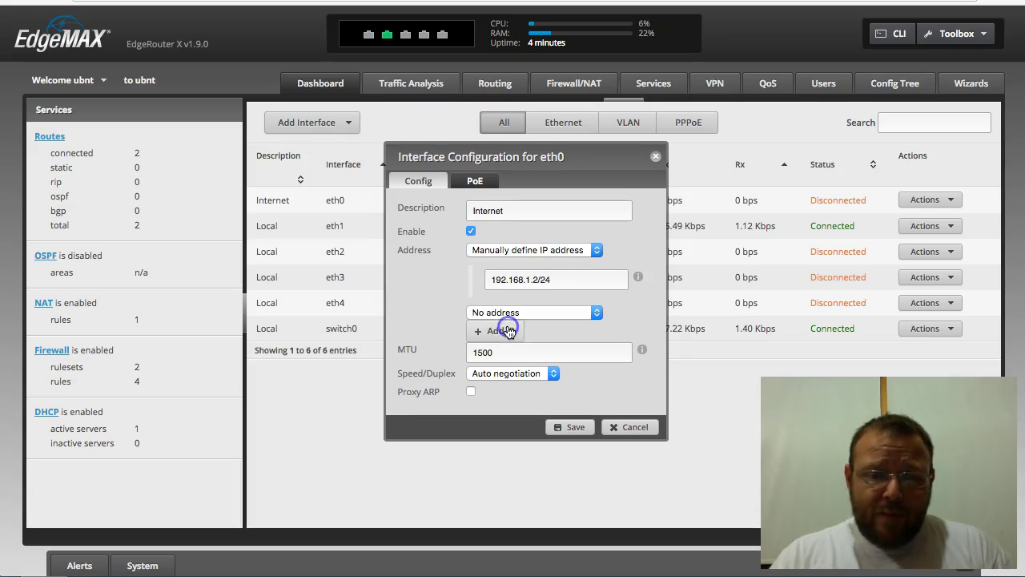
click(544, 316)
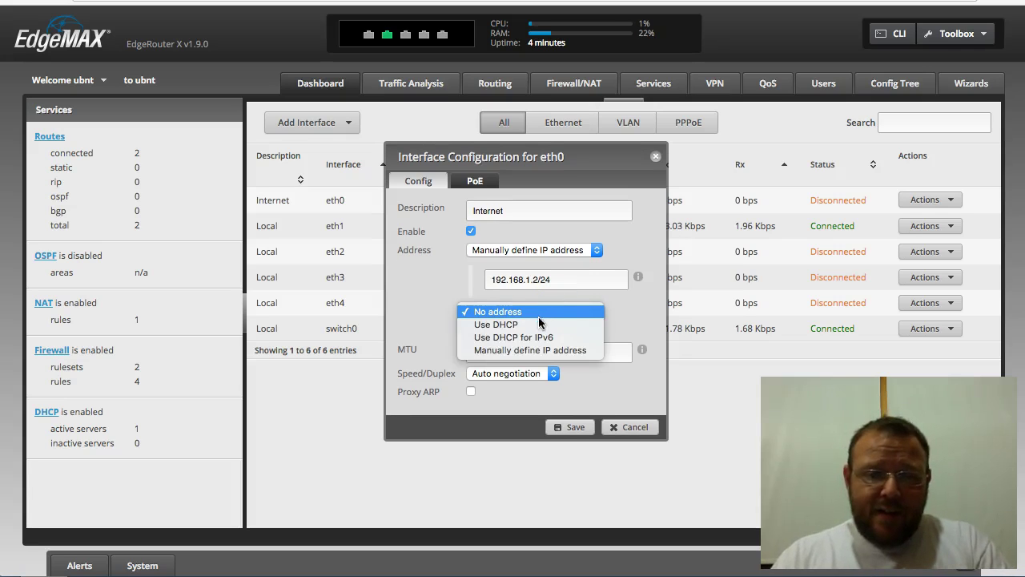
click(530, 350)
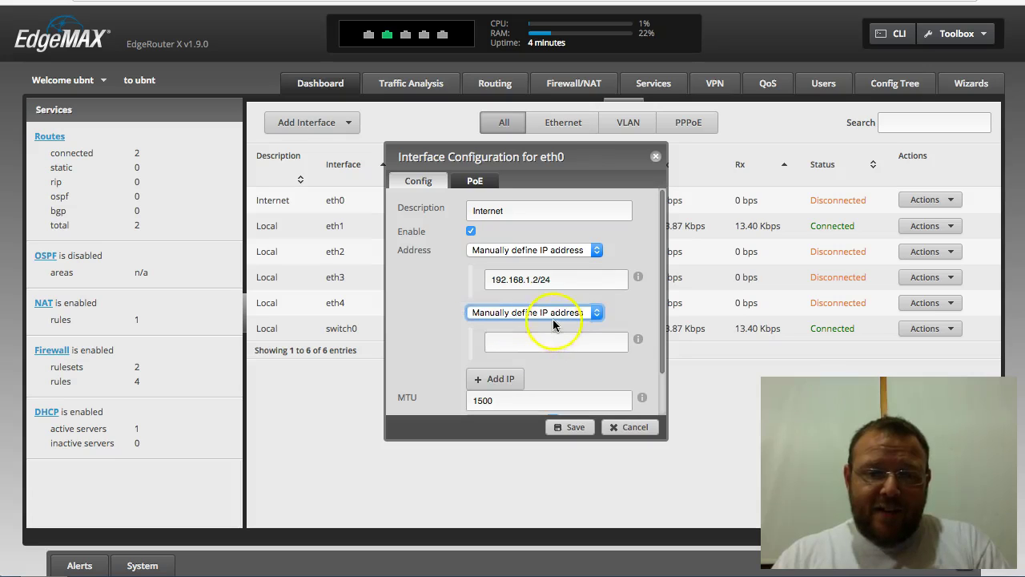
click(557, 343)
text(192.16)
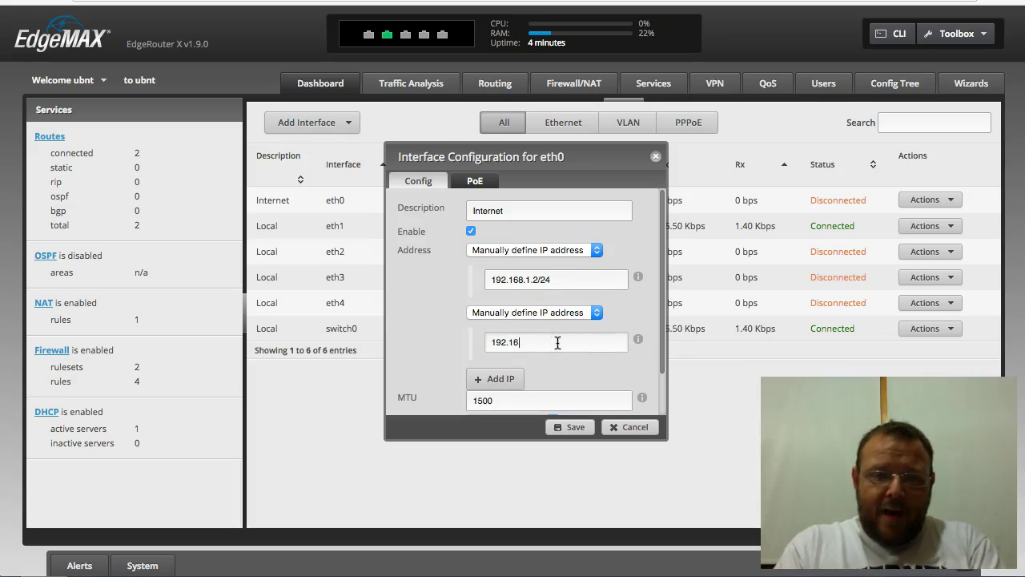
text(8.1.3/24)
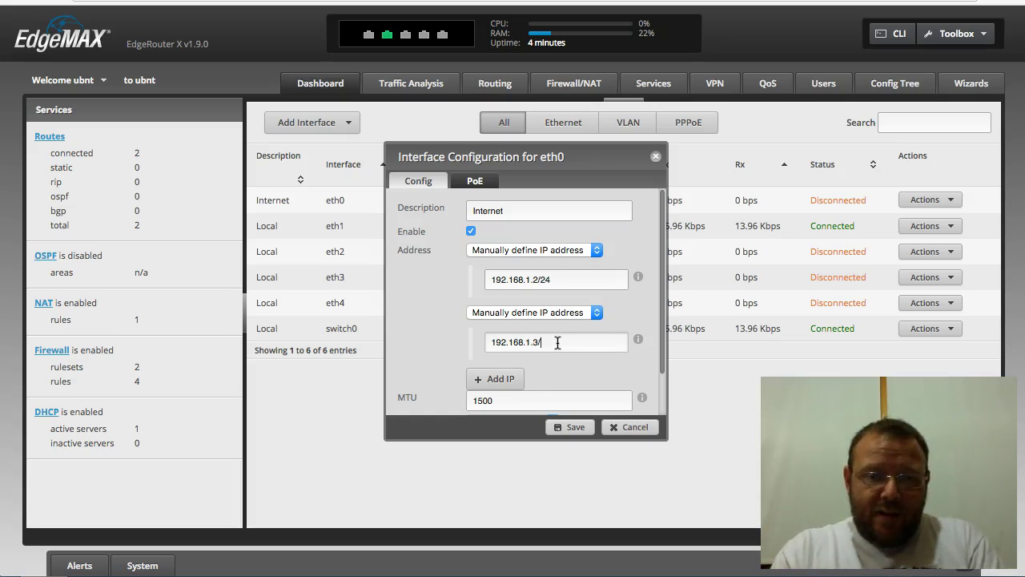
click(502, 378)
click(506, 343)
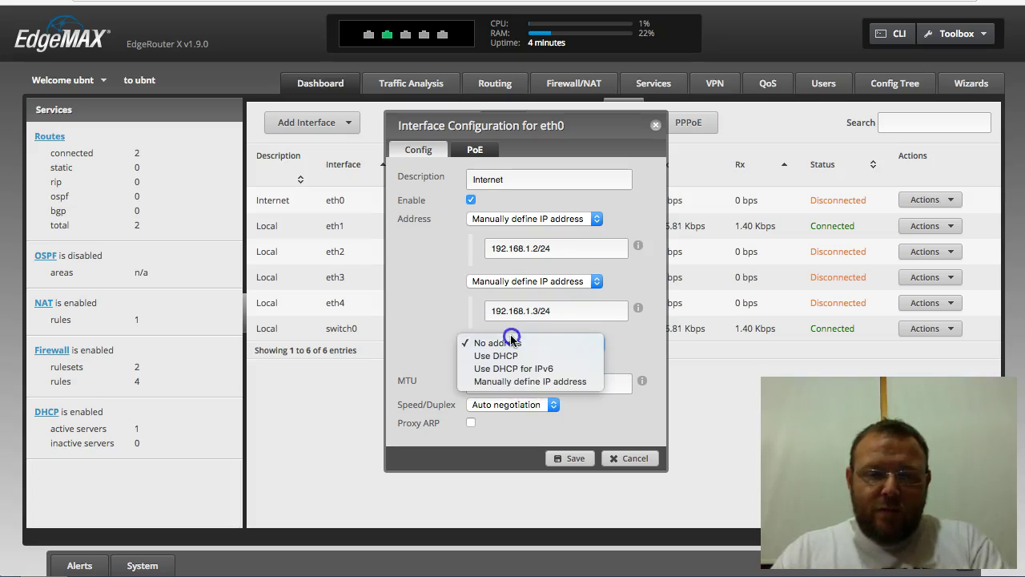
click(521, 381)
click(551, 374)
text(192.168.1.)
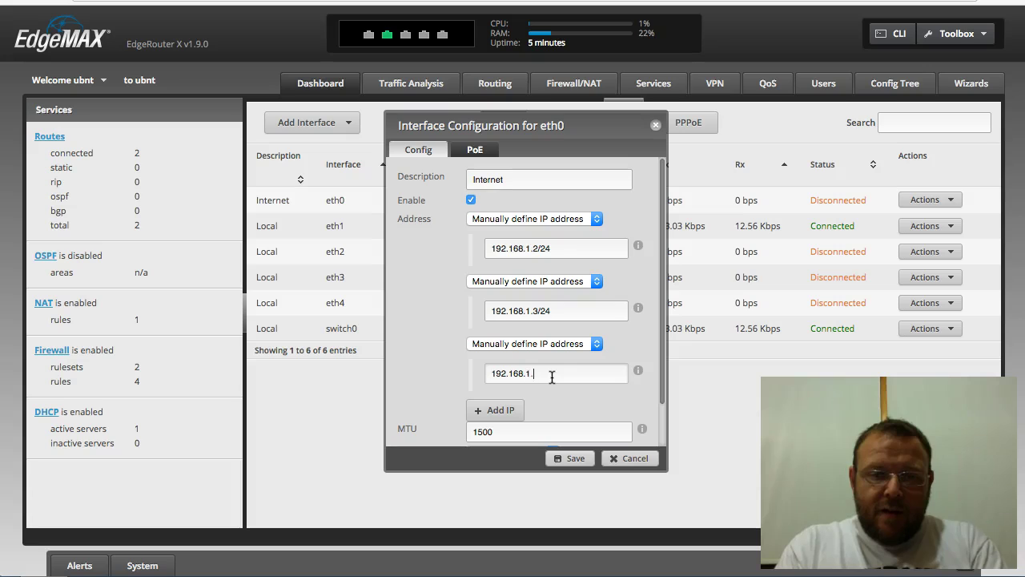
text(4/24)
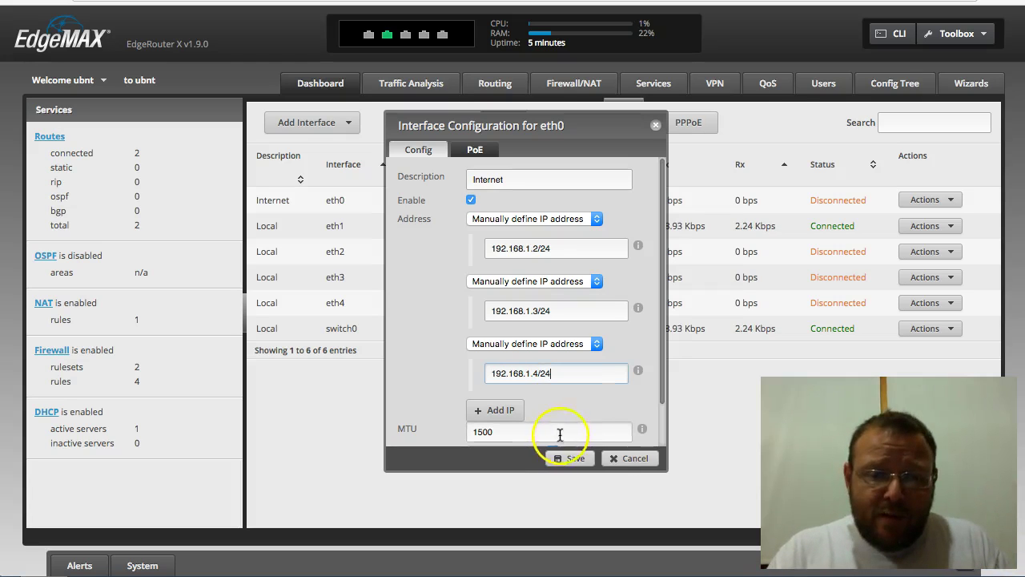
Step: Save eth0 with 192.168.1.2/24, 192.168.1.3/24 and 192.168.1.4/24, then check the Dashboard listing
click(578, 457)
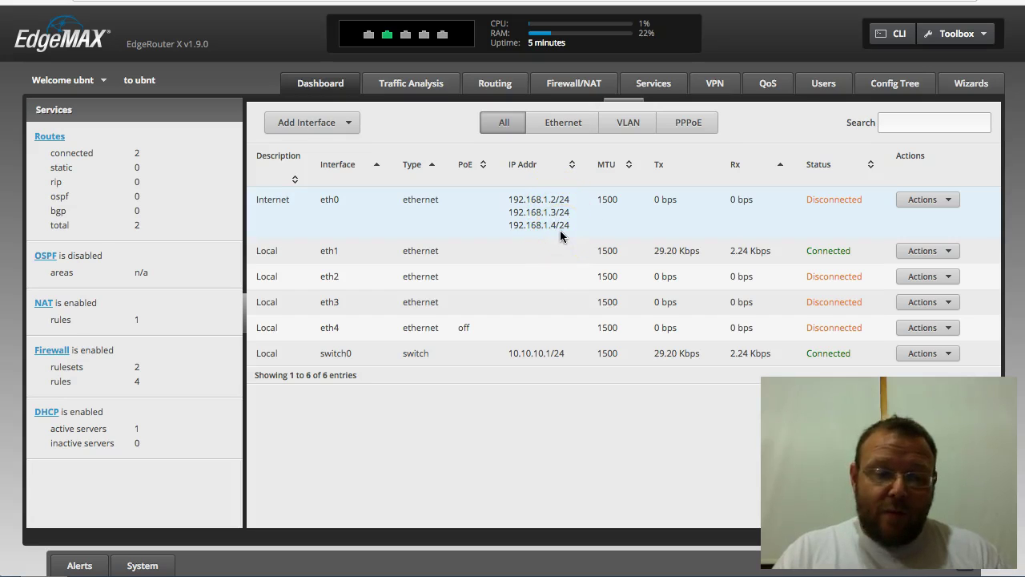
click(597, 201)
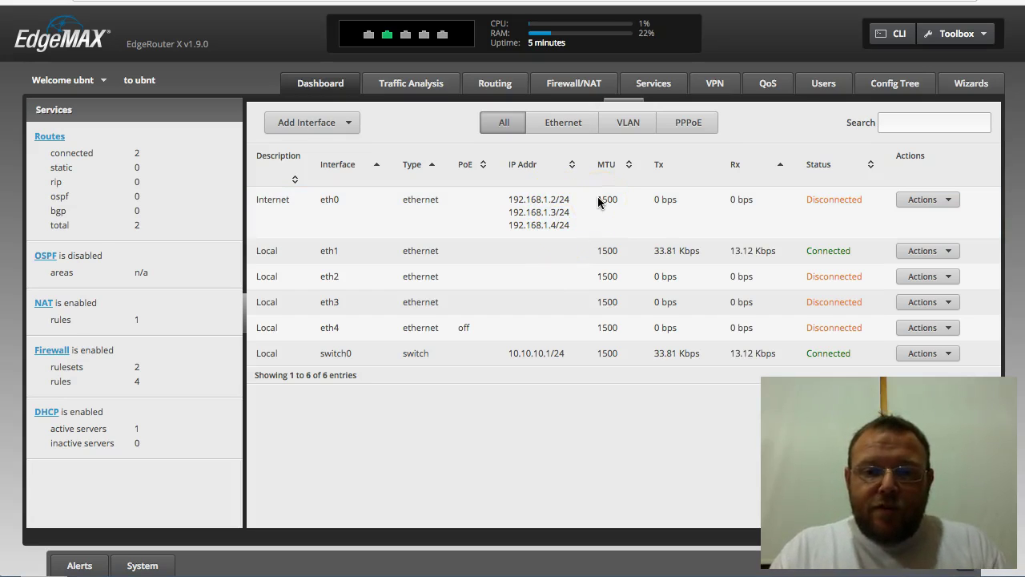